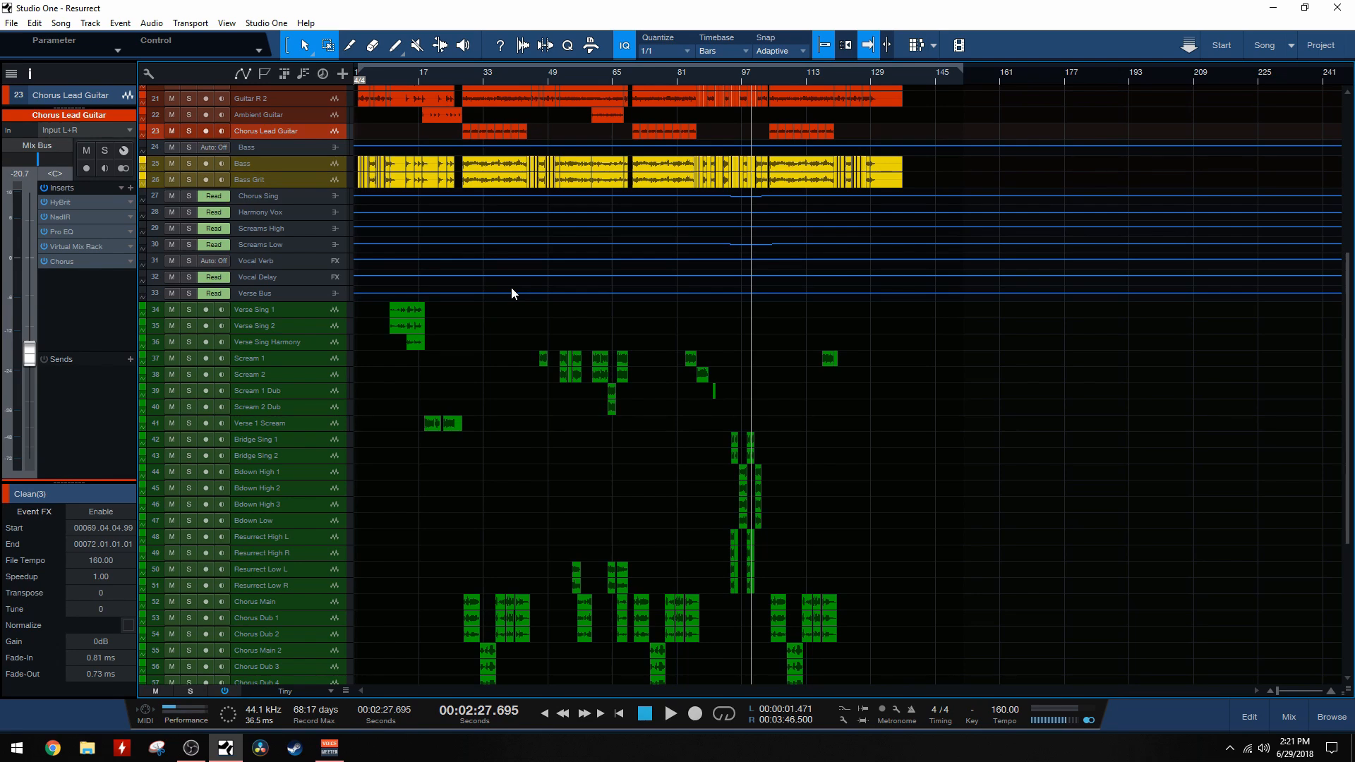
# Examine the volume automation lines on the vocal bus tracks, from Chorus Sing to Verse Bus.
pyautogui.scroll(5, 762, 246)
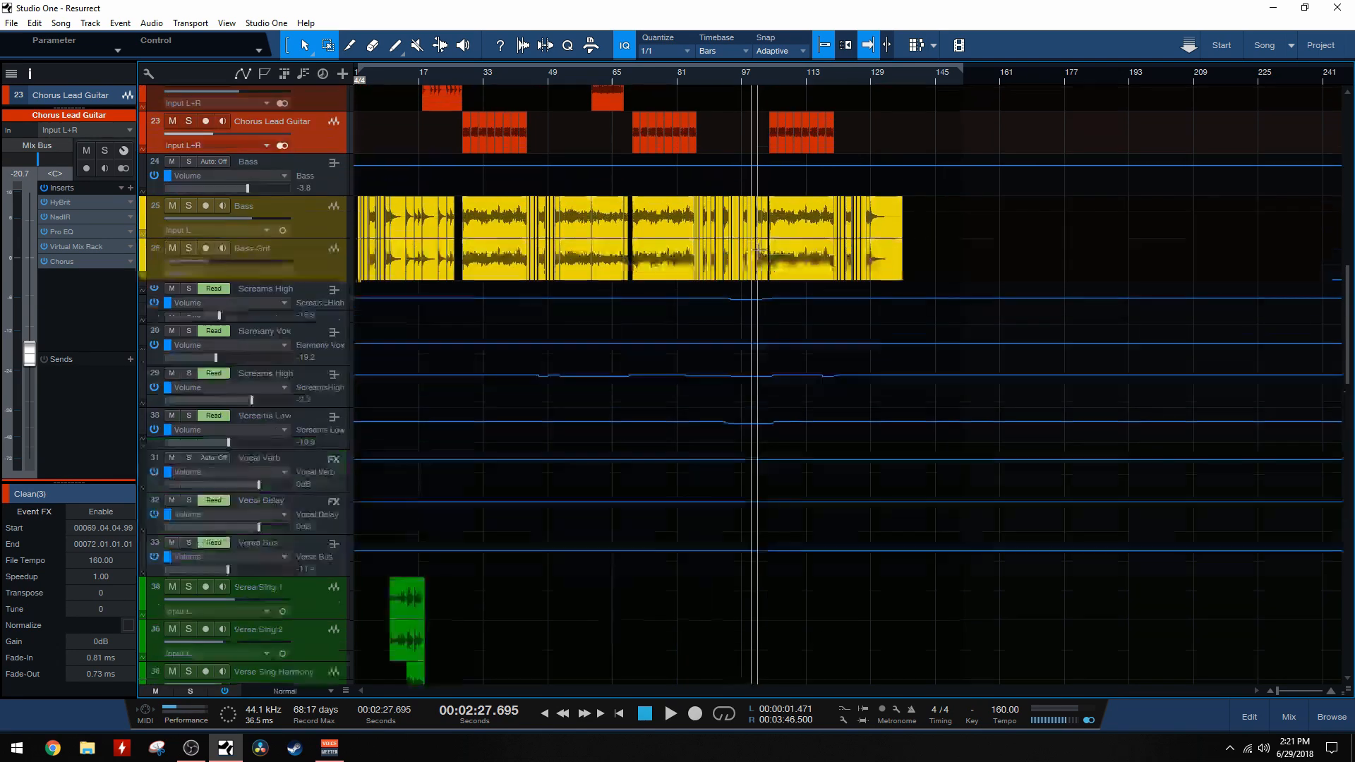
pyautogui.scroll(2, 710, 355)
pyautogui.hscroll(-2, 752, 371)
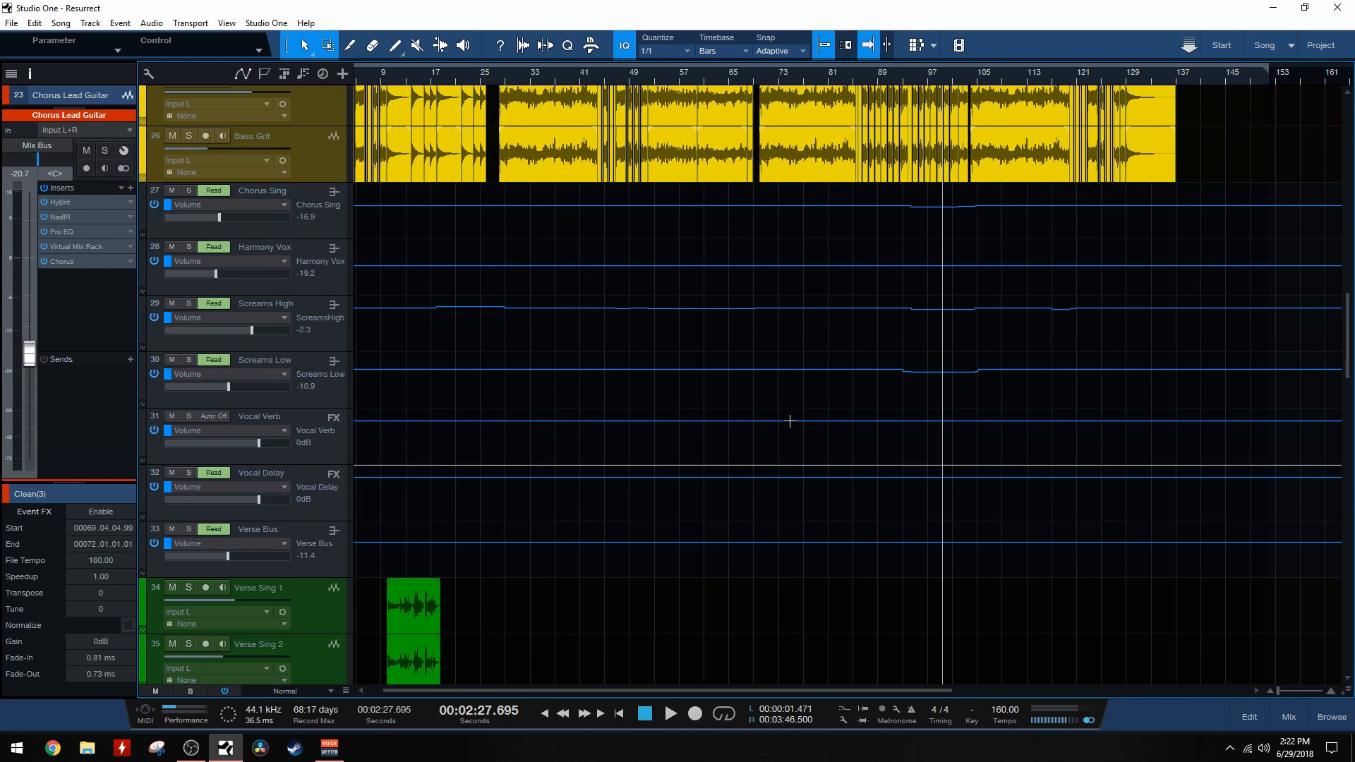
pyautogui.hscroll(-1, 1026, 340)
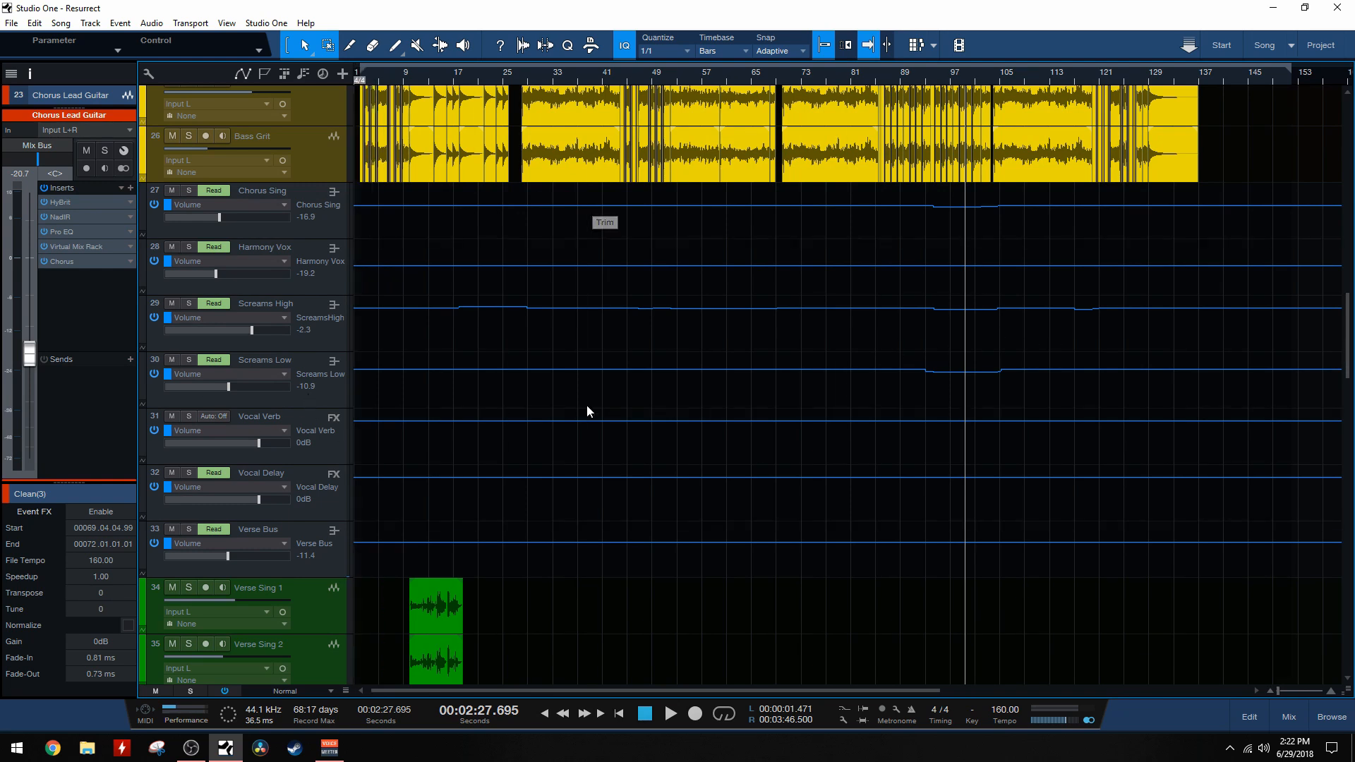
pyautogui.hscroll(2, 699, 385)
pyautogui.hscroll(-1, 714, 382)
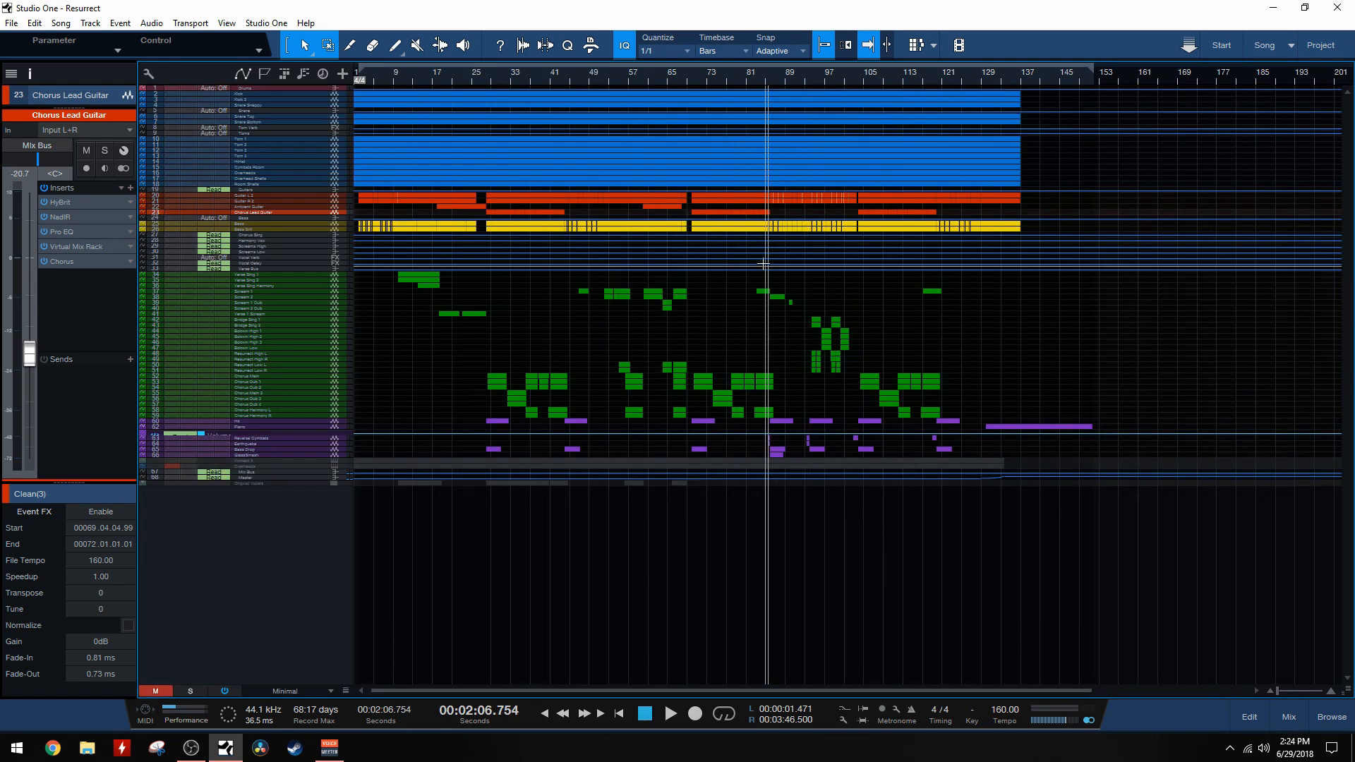
# Play the song from bar 84 through the transition into bar 86, focusing on the guitar and bass tracks.
pyautogui.scroll(2, 763, 264)
pyautogui.scroll(4, 763, 265)
pyautogui.scroll(5, 765, 268)
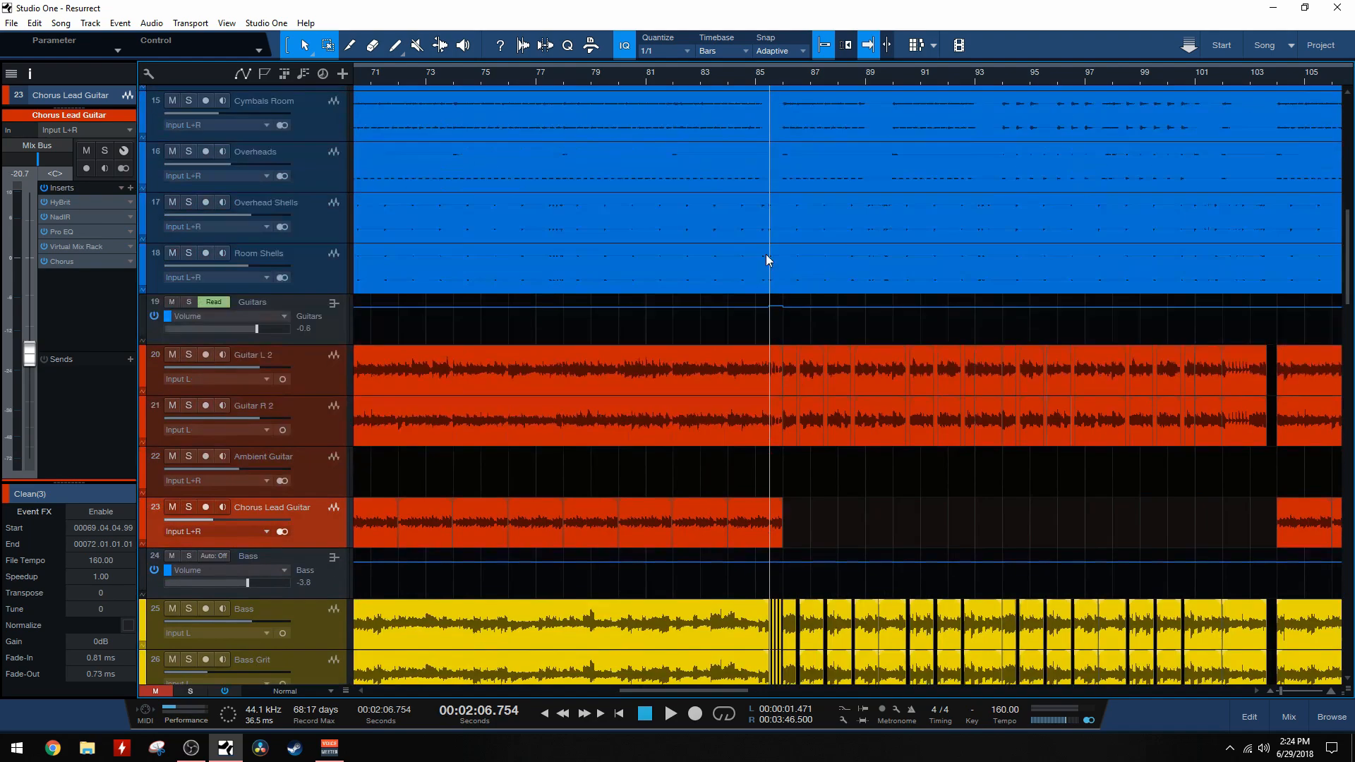
pyautogui.scroll(3, 770, 302)
pyautogui.scroll(-5, 769, 302)
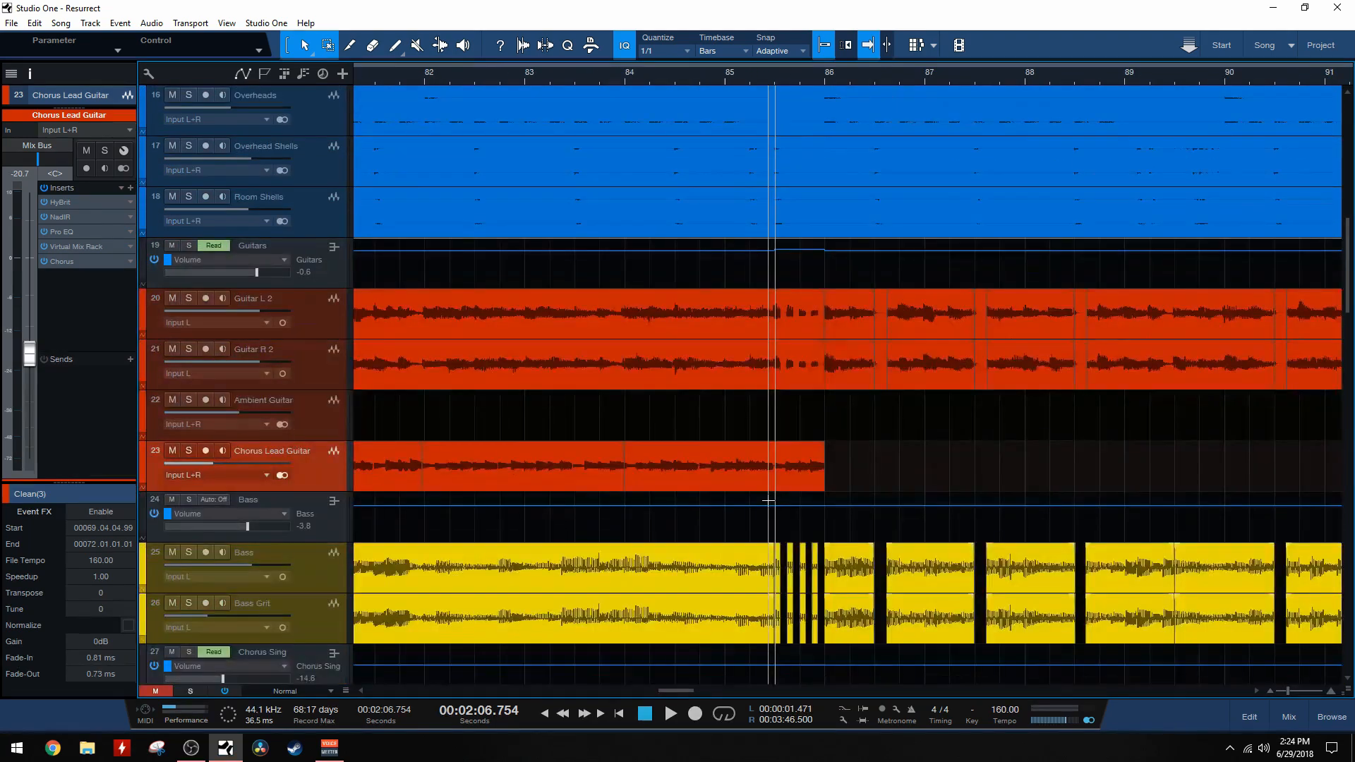
pyautogui.click(625, 79)
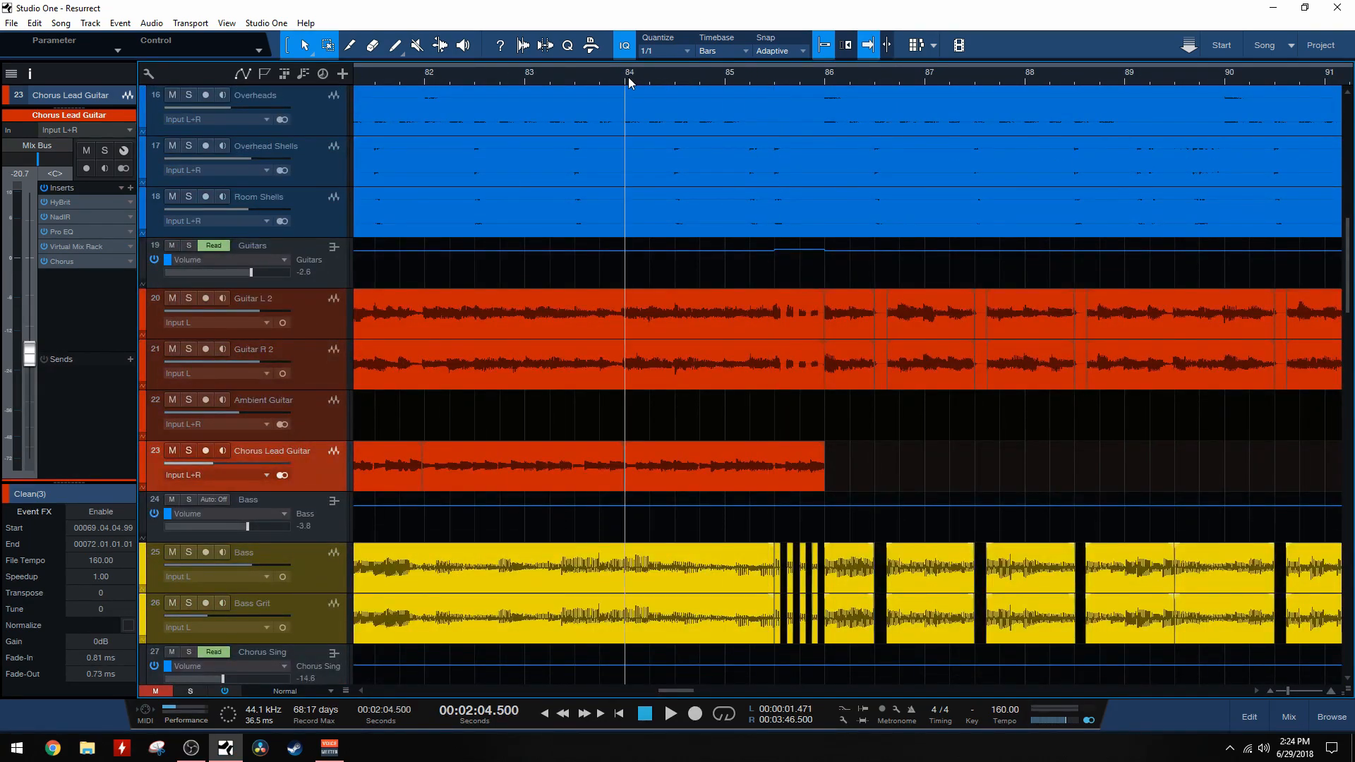
pyautogui.press('space')
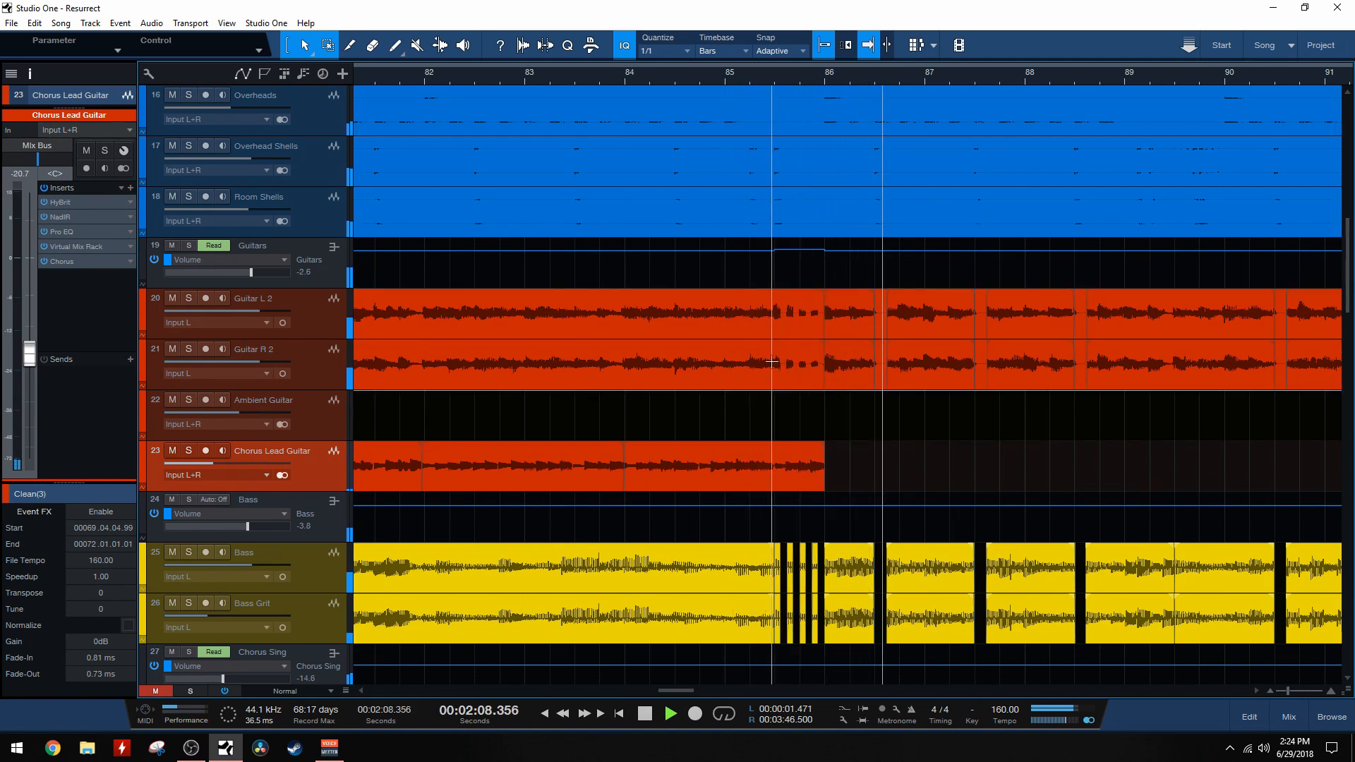
pyautogui.press('space')
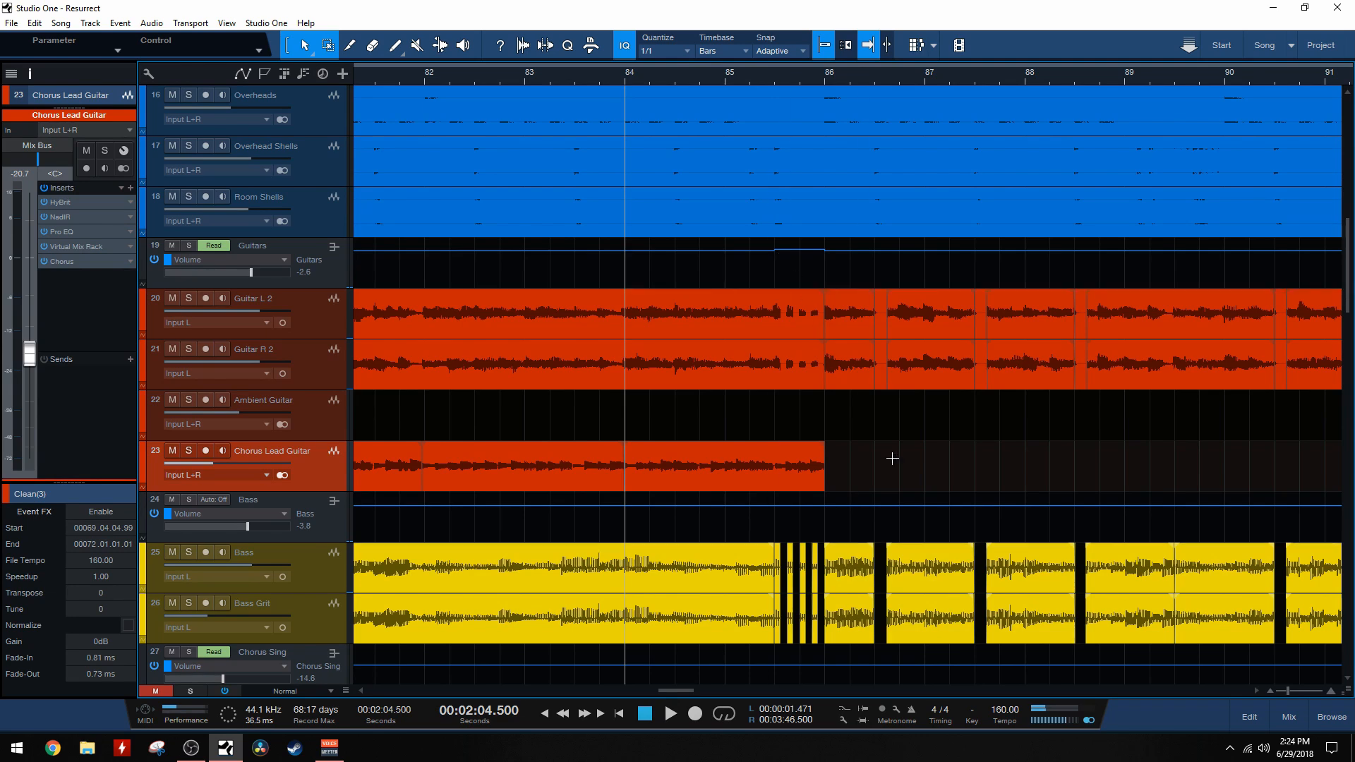
# Review the drum, guitar, bass, vocal and effects tracks around the bar 86 transition.
pyautogui.scroll(-2, 780, 287)
pyautogui.scroll(-2, 780, 287)
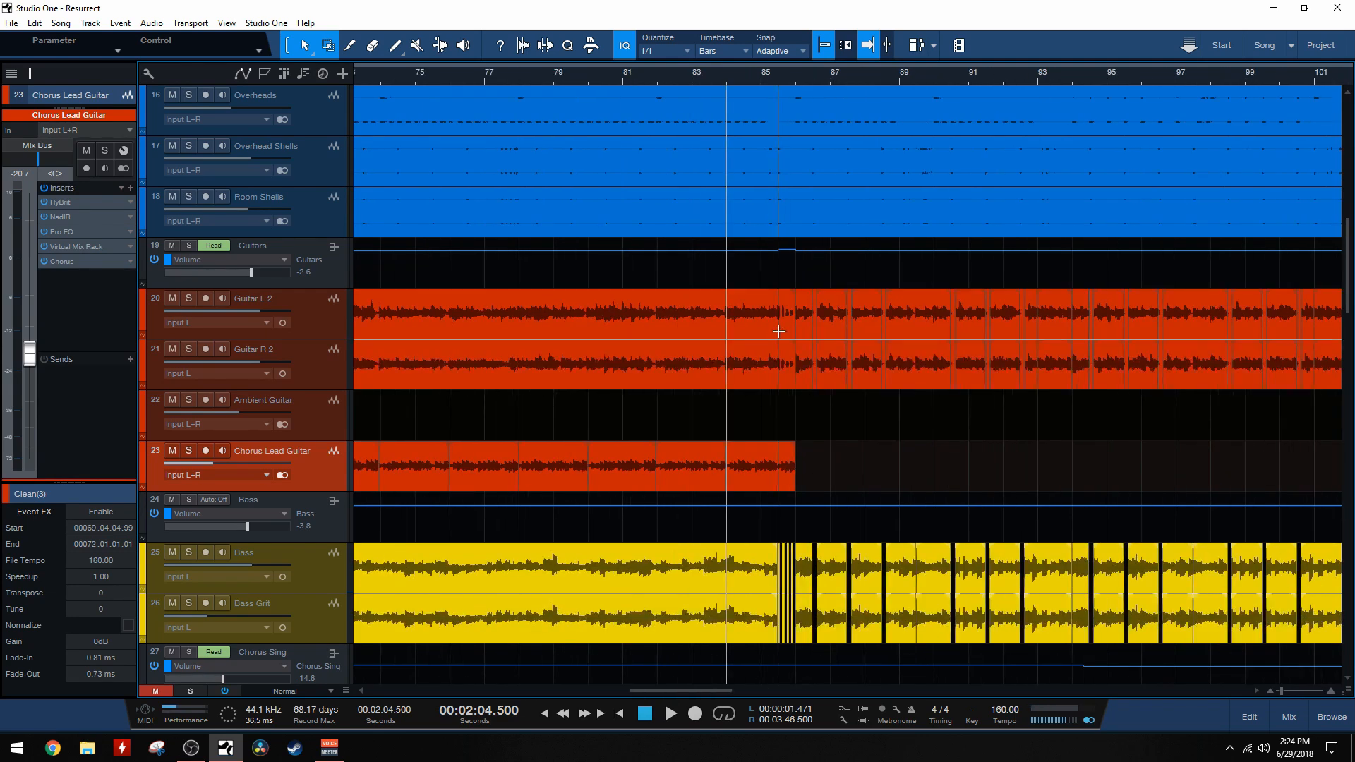
pyautogui.scroll(-1, 780, 338)
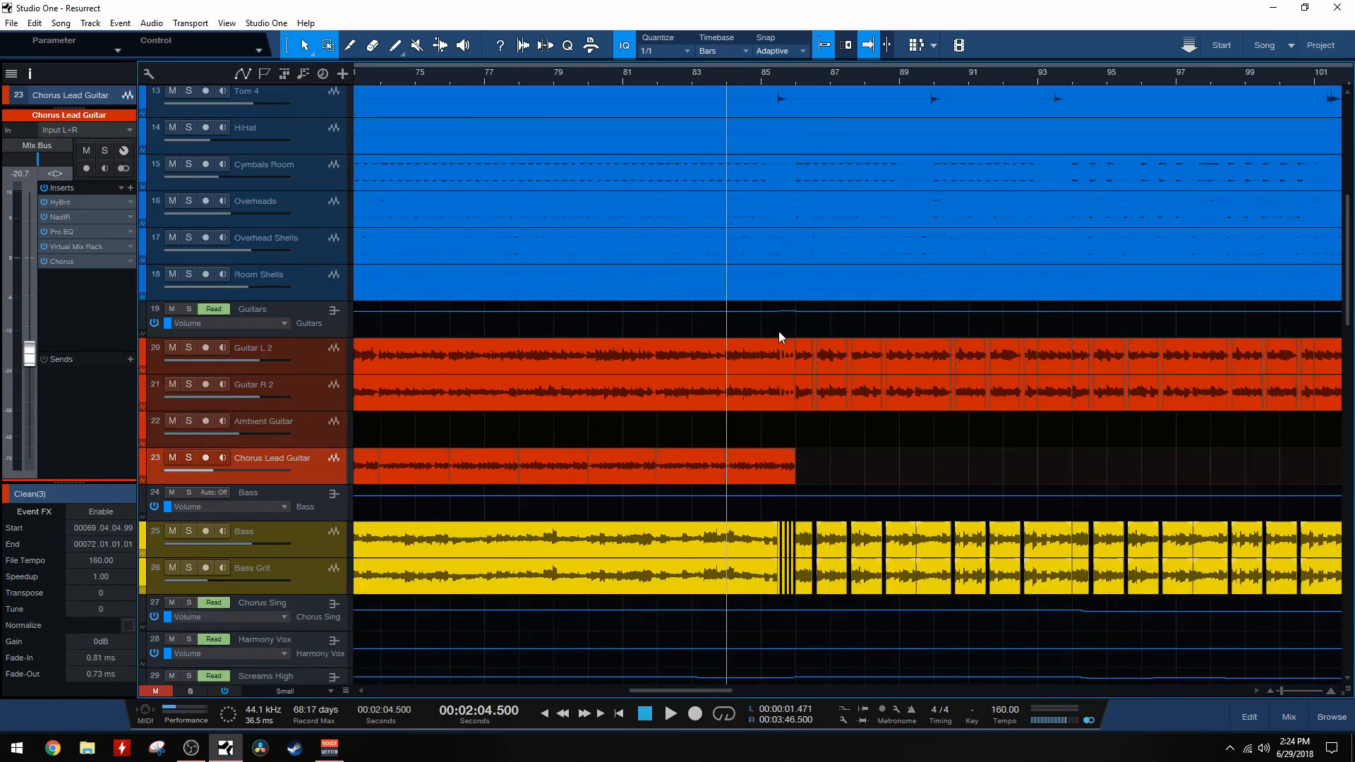
pyautogui.scroll(5, 778, 332)
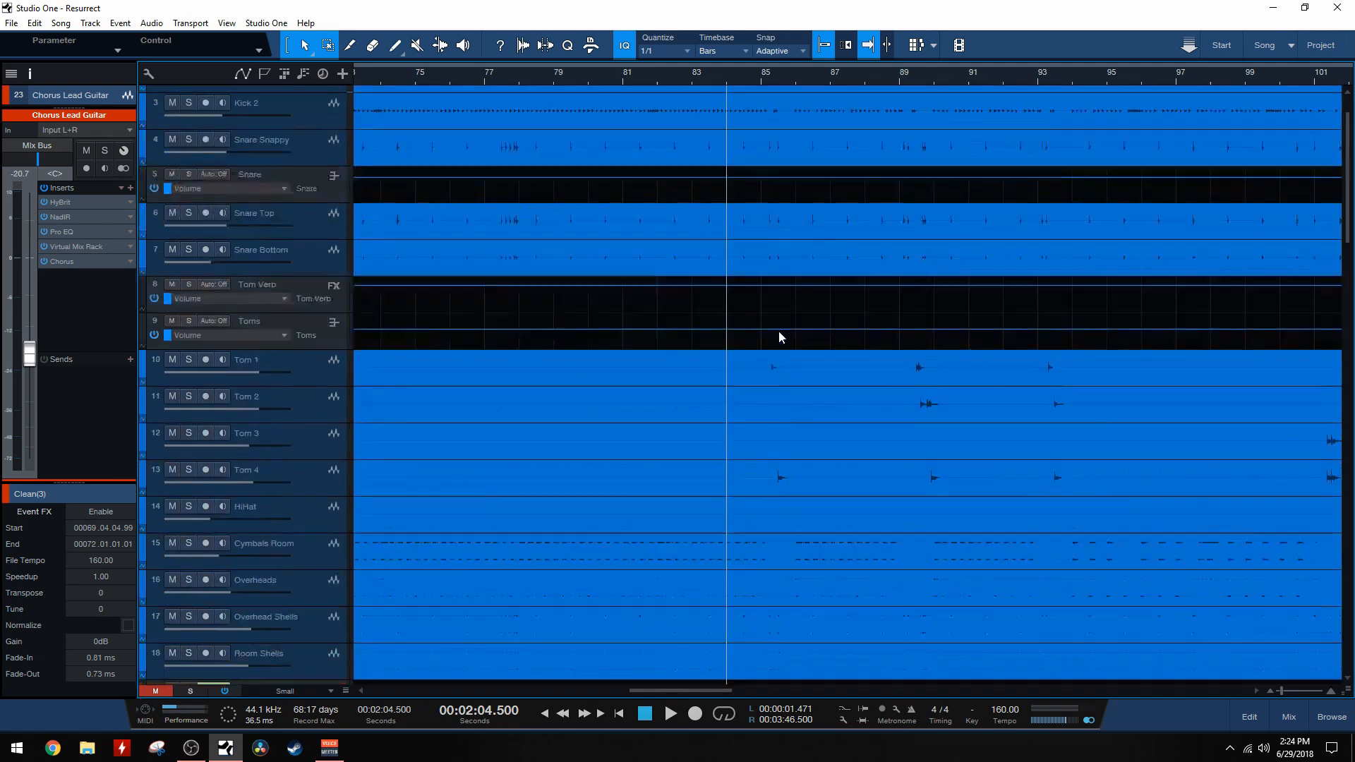
pyautogui.scroll(1, 787, 184)
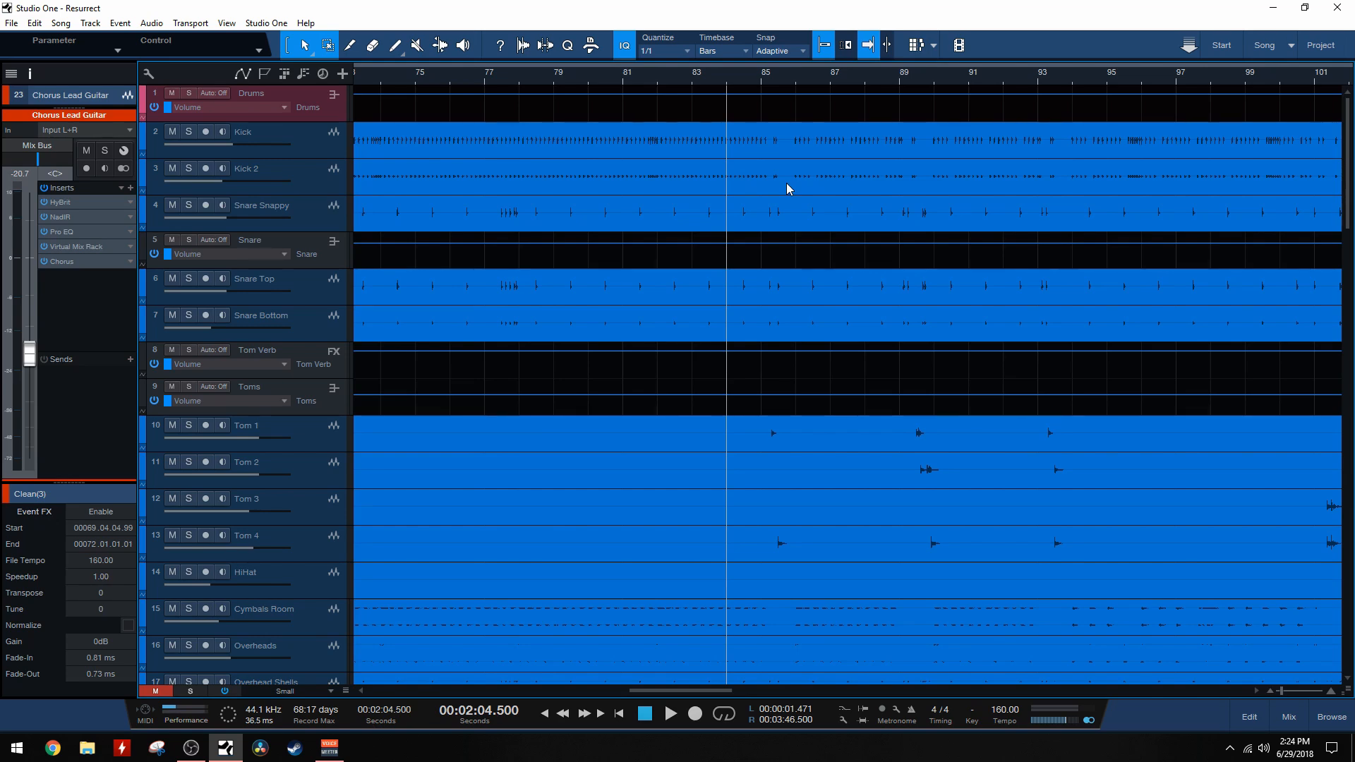
pyautogui.scroll(-9, 786, 183)
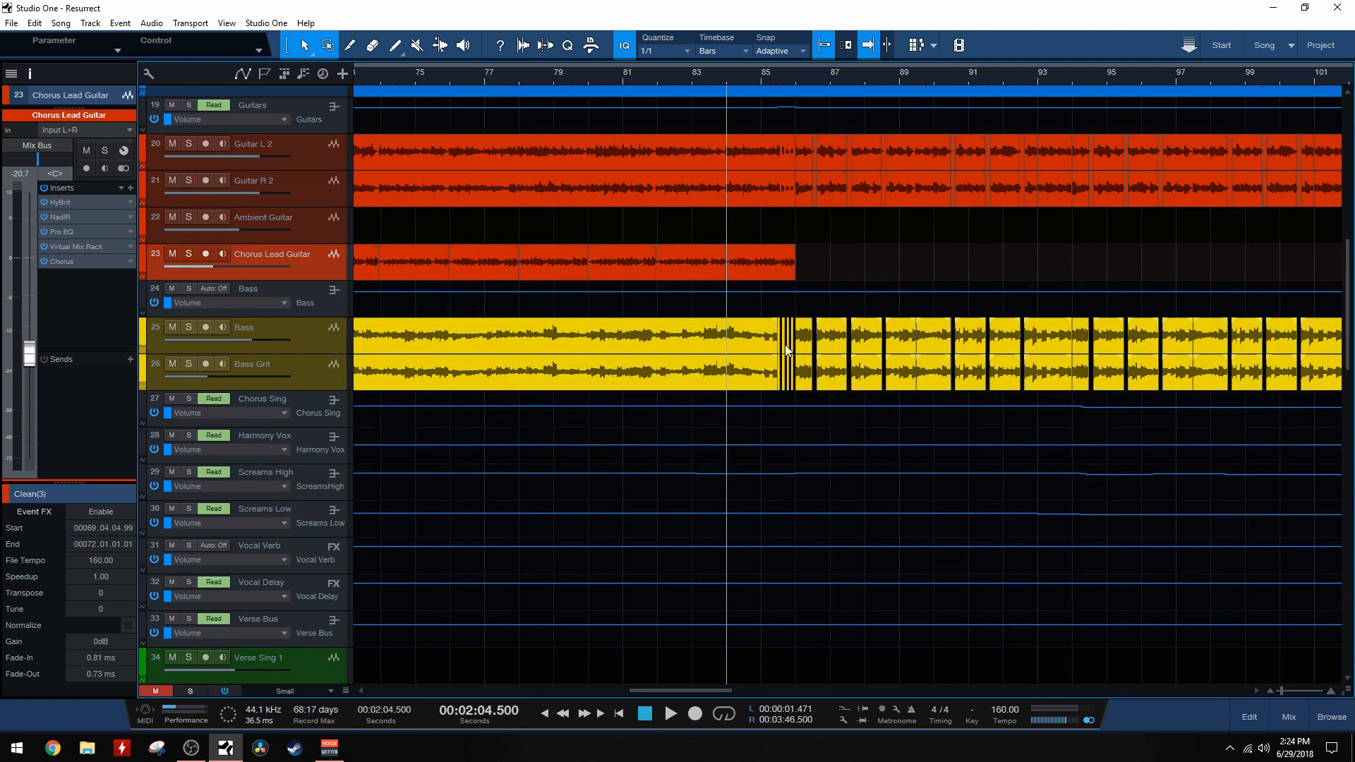
pyautogui.scroll(-15, 784, 344)
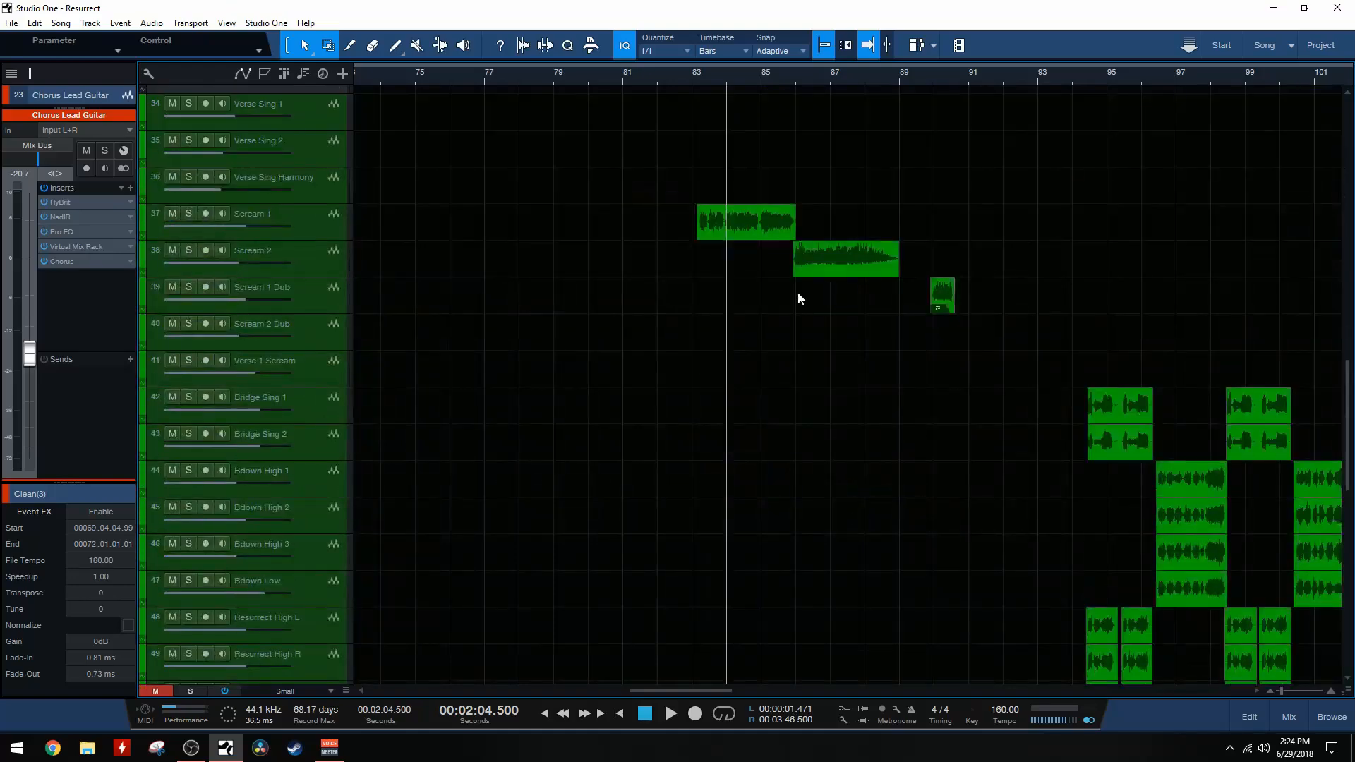
pyautogui.scroll(-7, 773, 378)
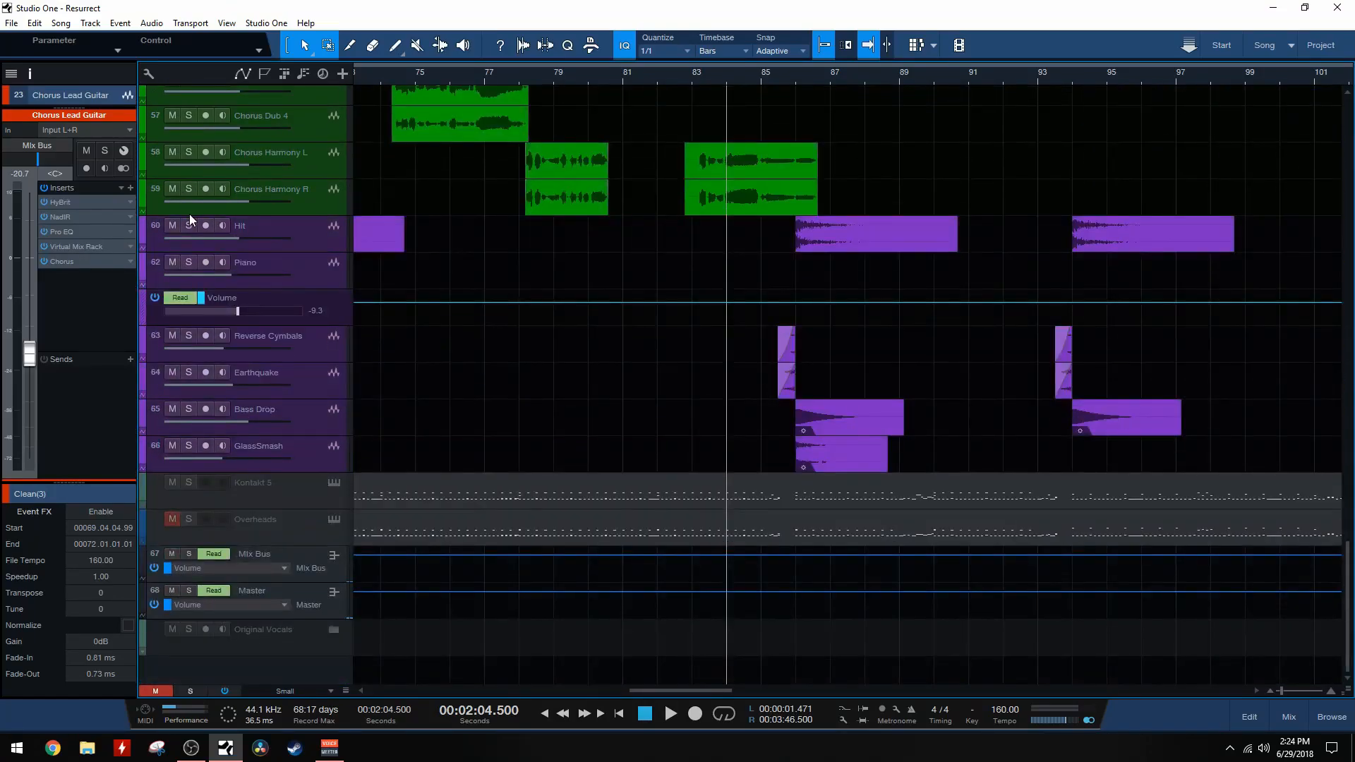
# Audition the purple effects tracks, Hit to GlassSmash, in solo through the bar 86 transition.
pyautogui.moveTo(189, 218); pyautogui.dragTo(198, 477)
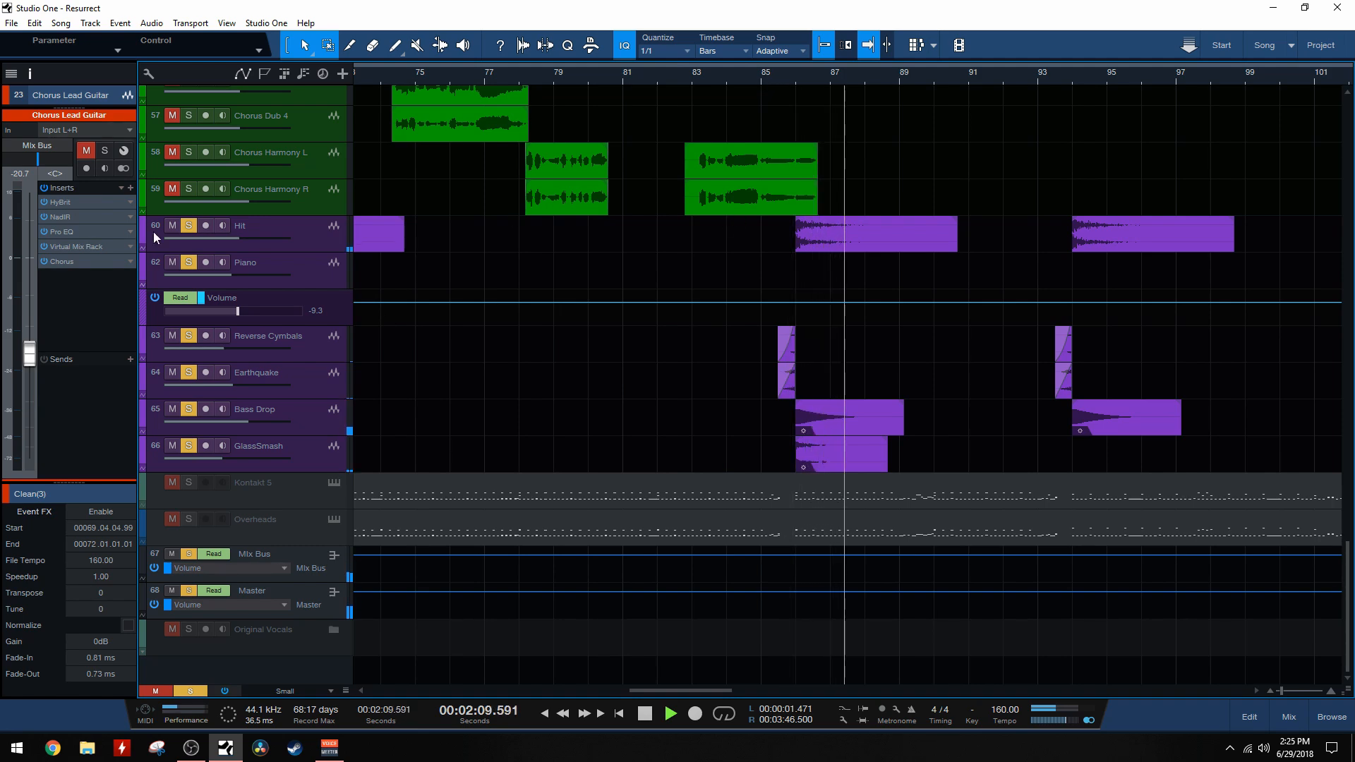
pyautogui.press('space')
pyautogui.moveTo(187, 226); pyautogui.dragTo(206, 477)
# Expand the volume automation lane beneath the Guitars bus track and enlarge the track height for inspection.
pyautogui.scroll(10, 760, 410)
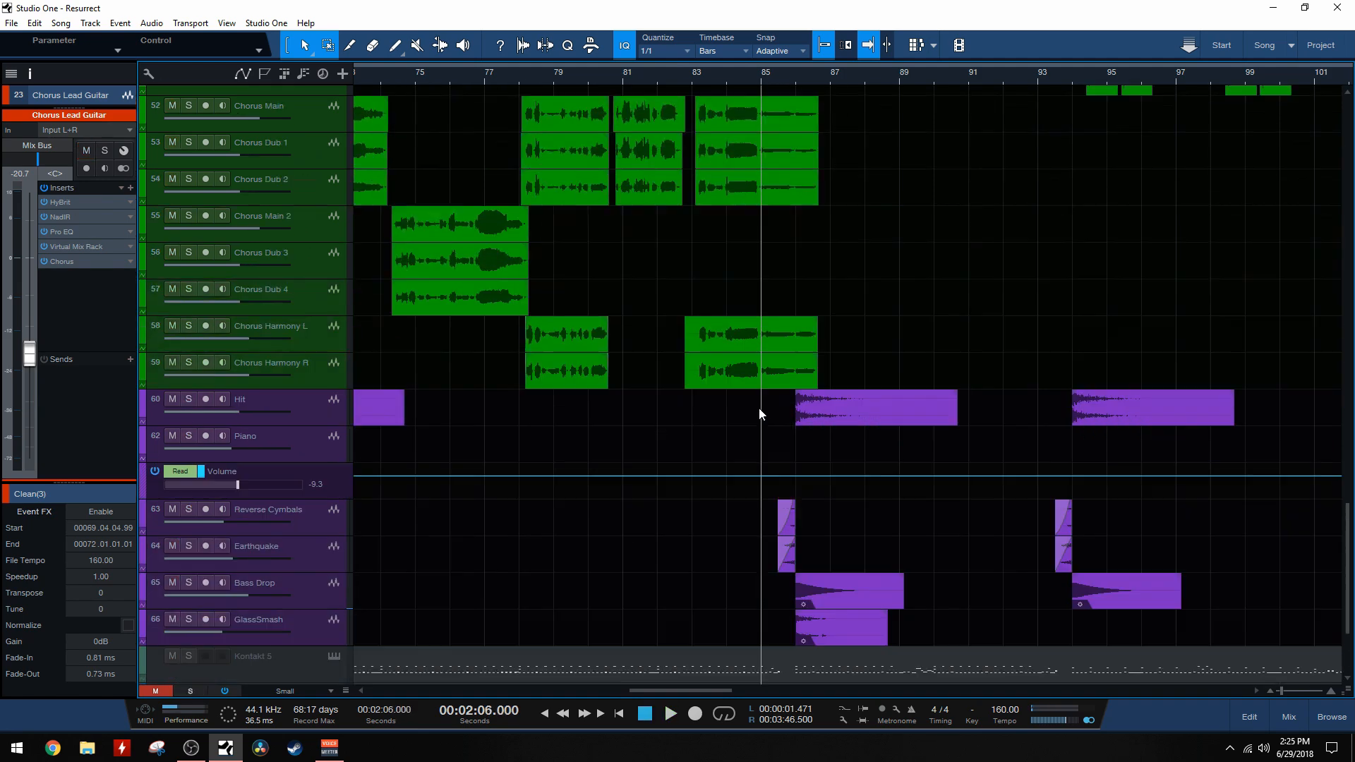
pyautogui.scroll(7, 759, 411)
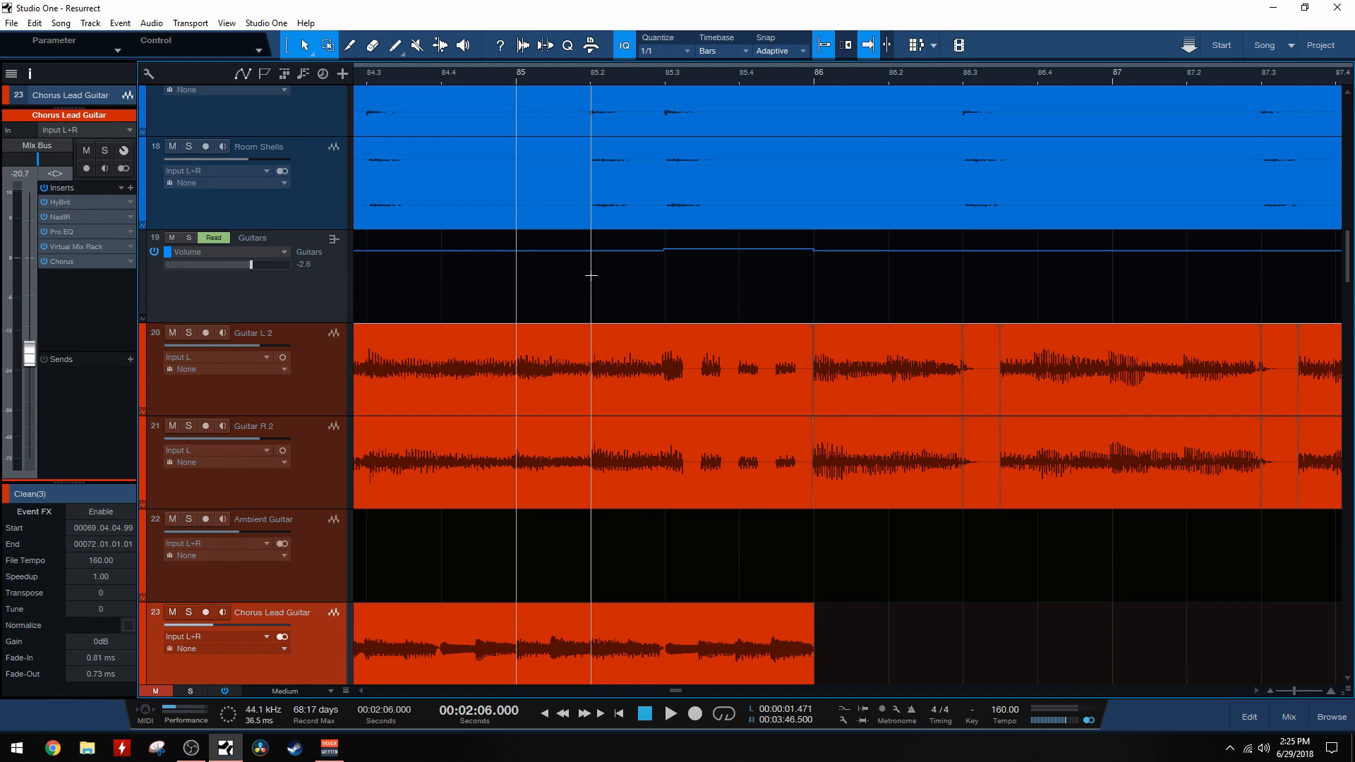
pyautogui.click(146, 323)
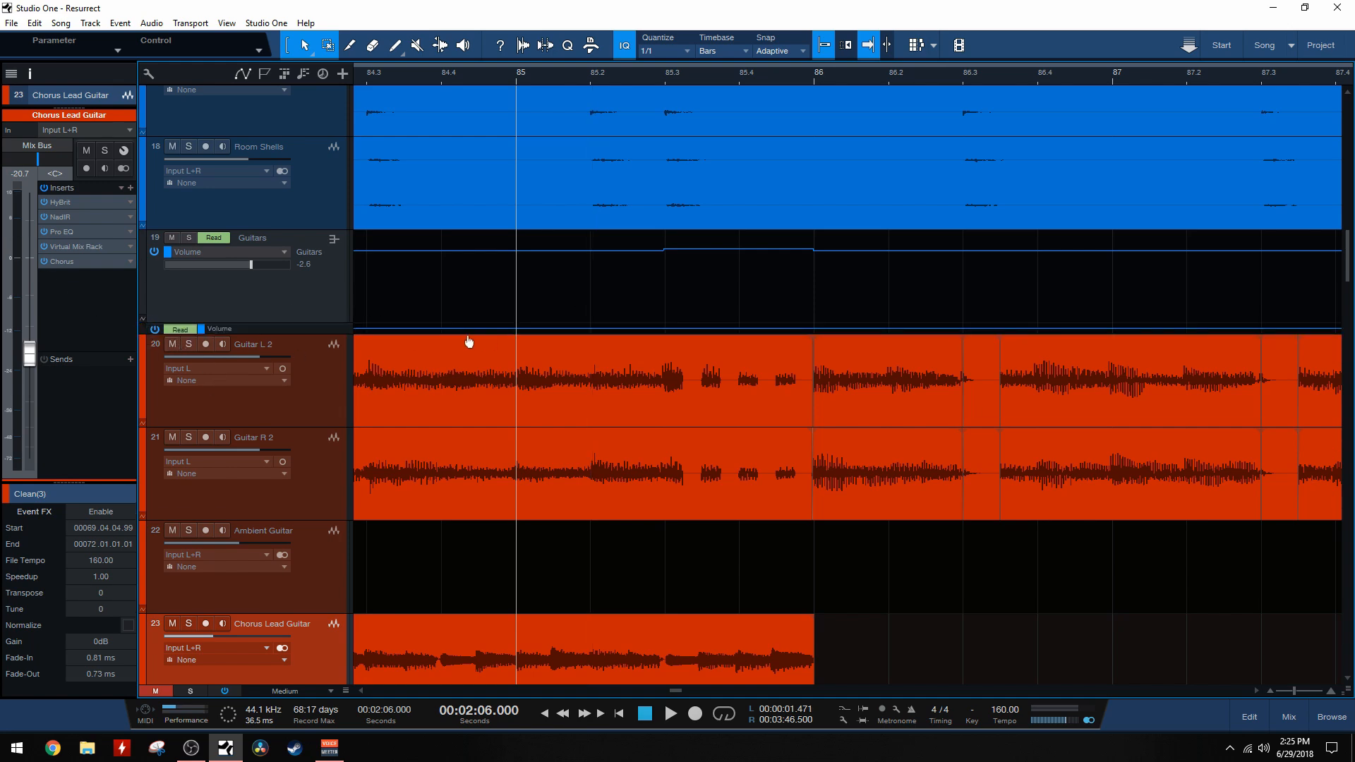
pyautogui.scroll(1, 468, 341)
pyautogui.scroll(8, 467, 336)
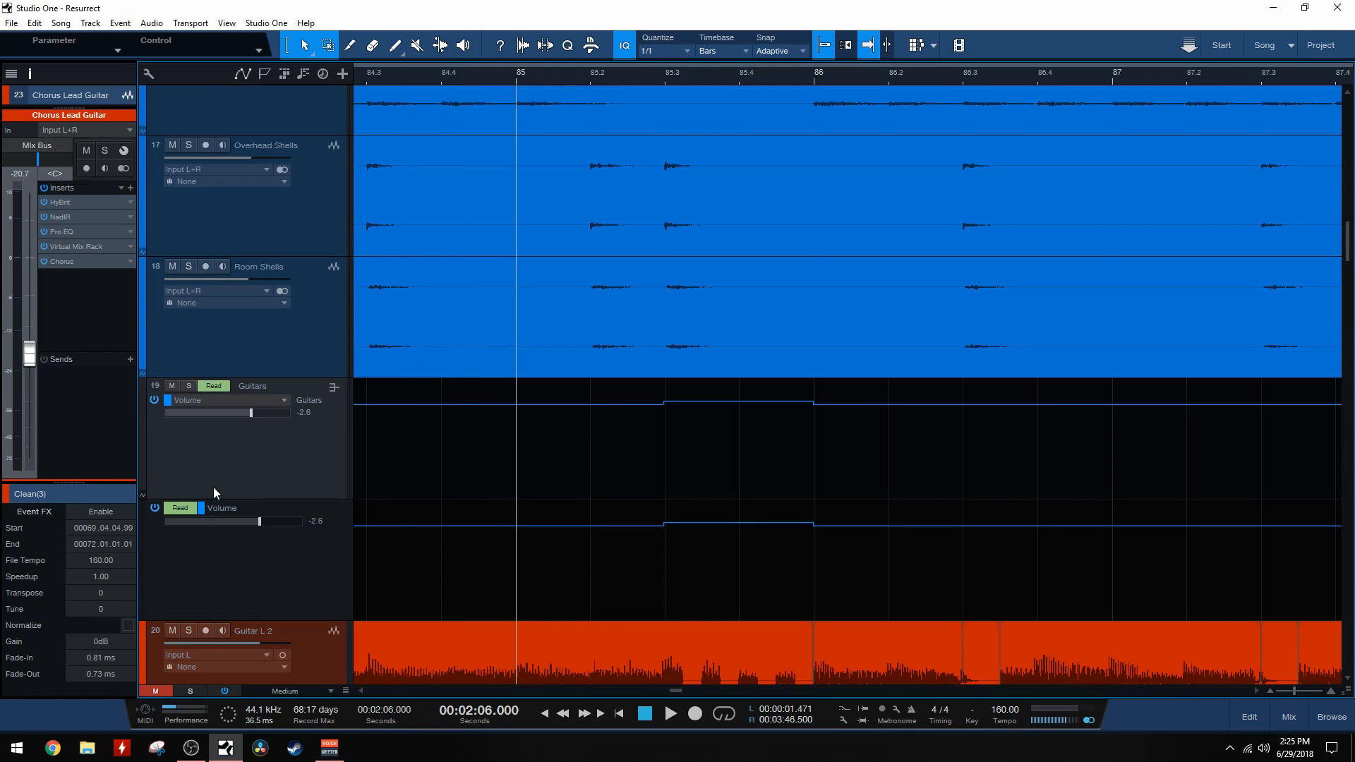
# Compare playback from bar 84 with the Guitars bus volume automation deactivated and reactivated.
pyautogui.click(156, 512)
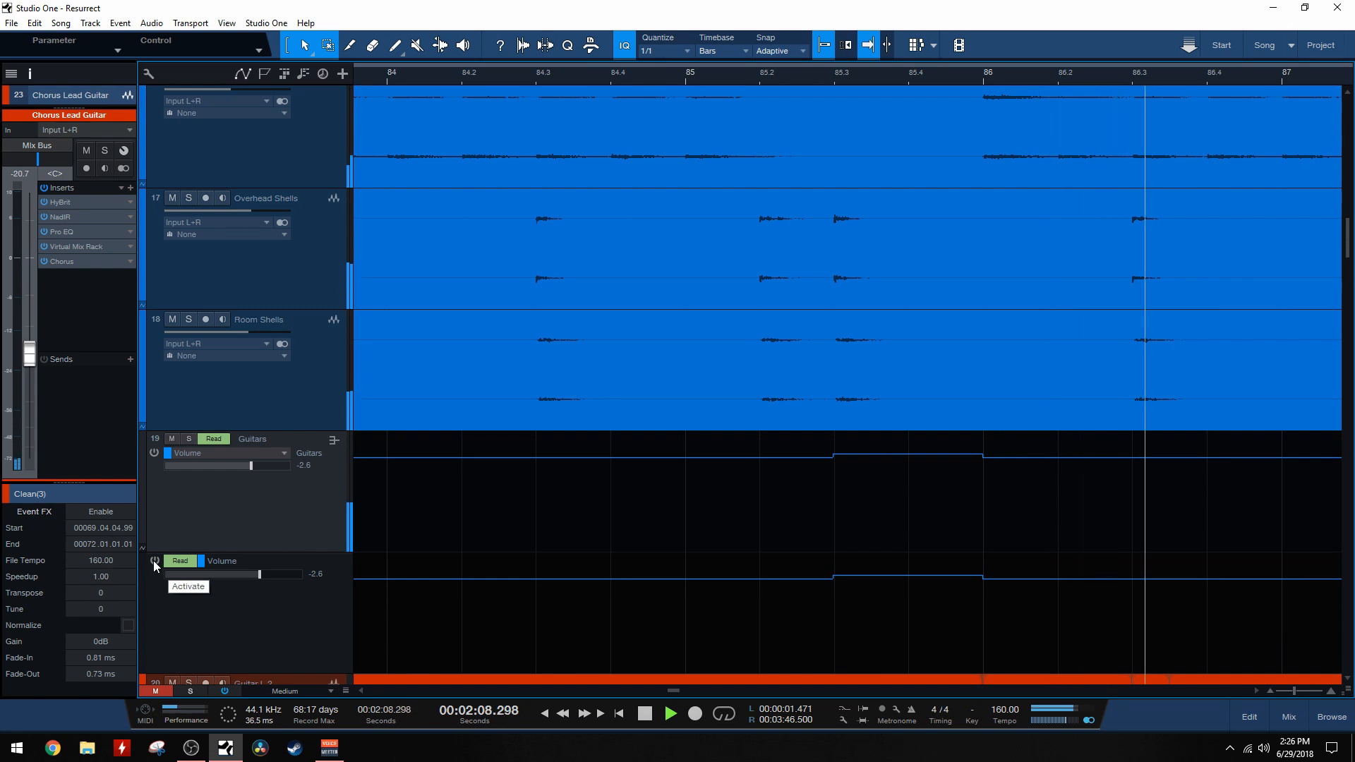
pyautogui.press('space')
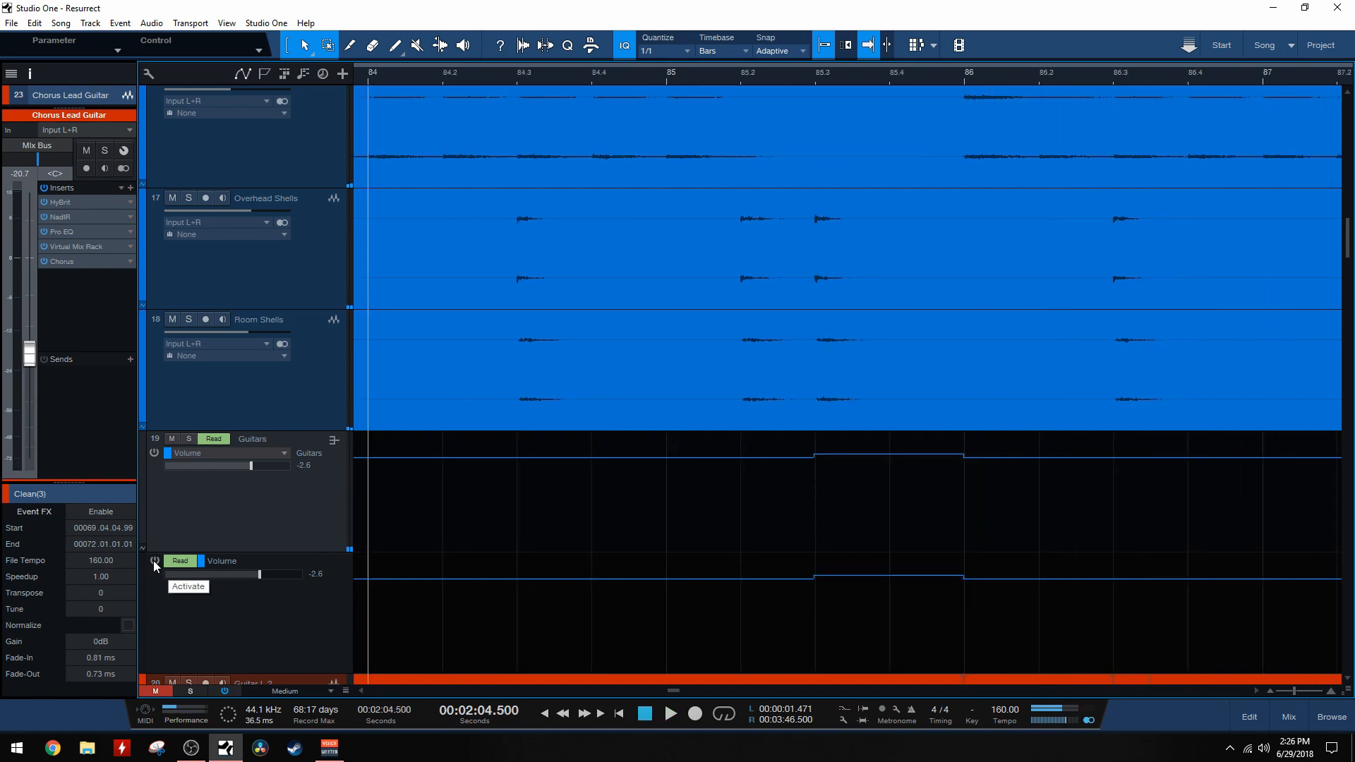
pyautogui.press('space')
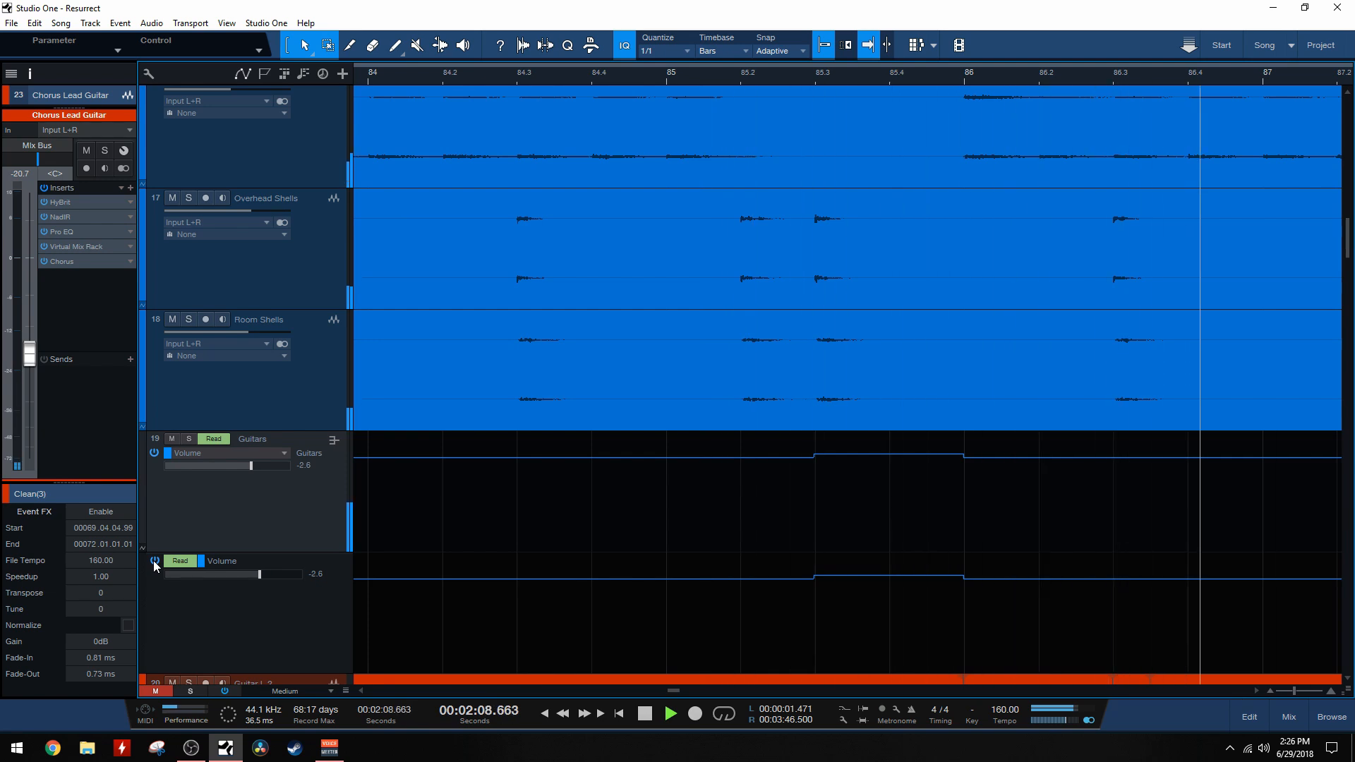
pyautogui.press('space')
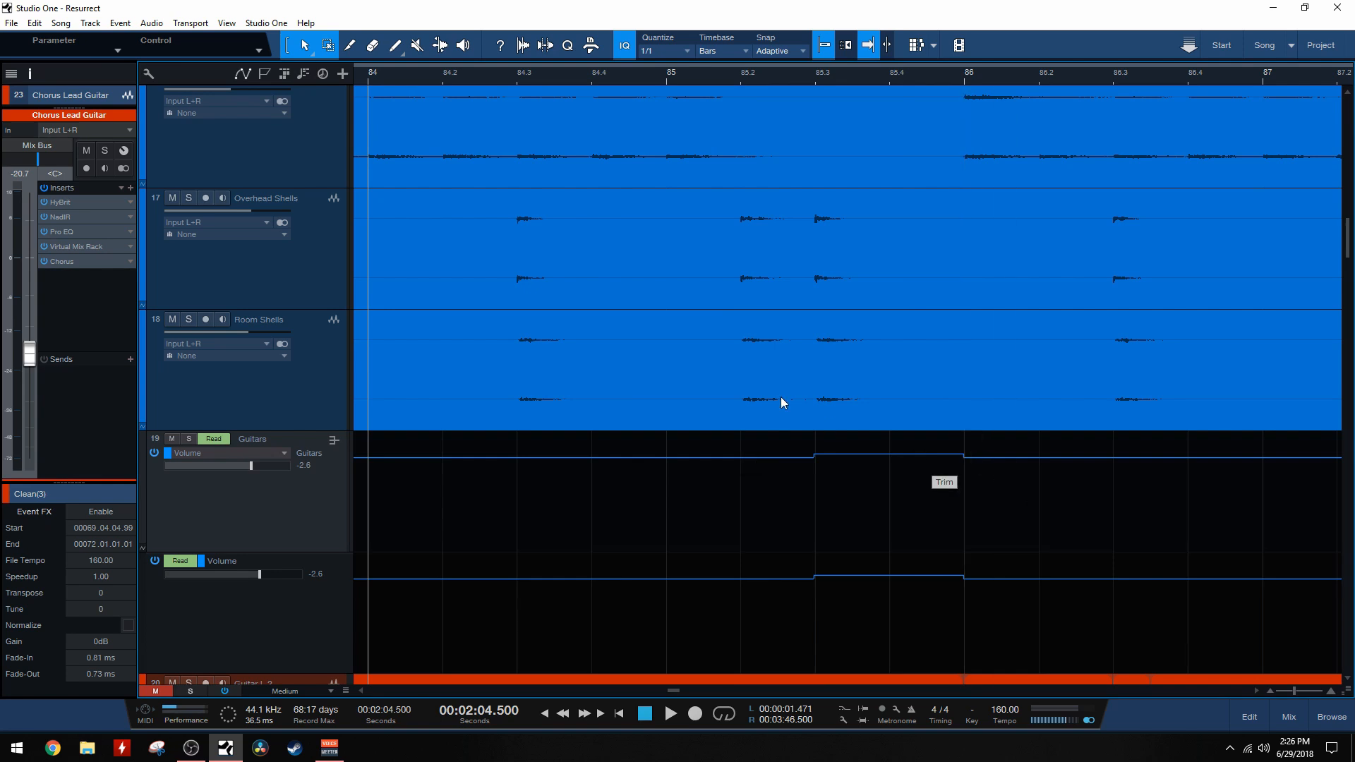
# Collapse the extra Guitars automation lane and place the playhead at the start of the volume boost near bar 85.3.
pyautogui.hscroll(1, 579, 522)
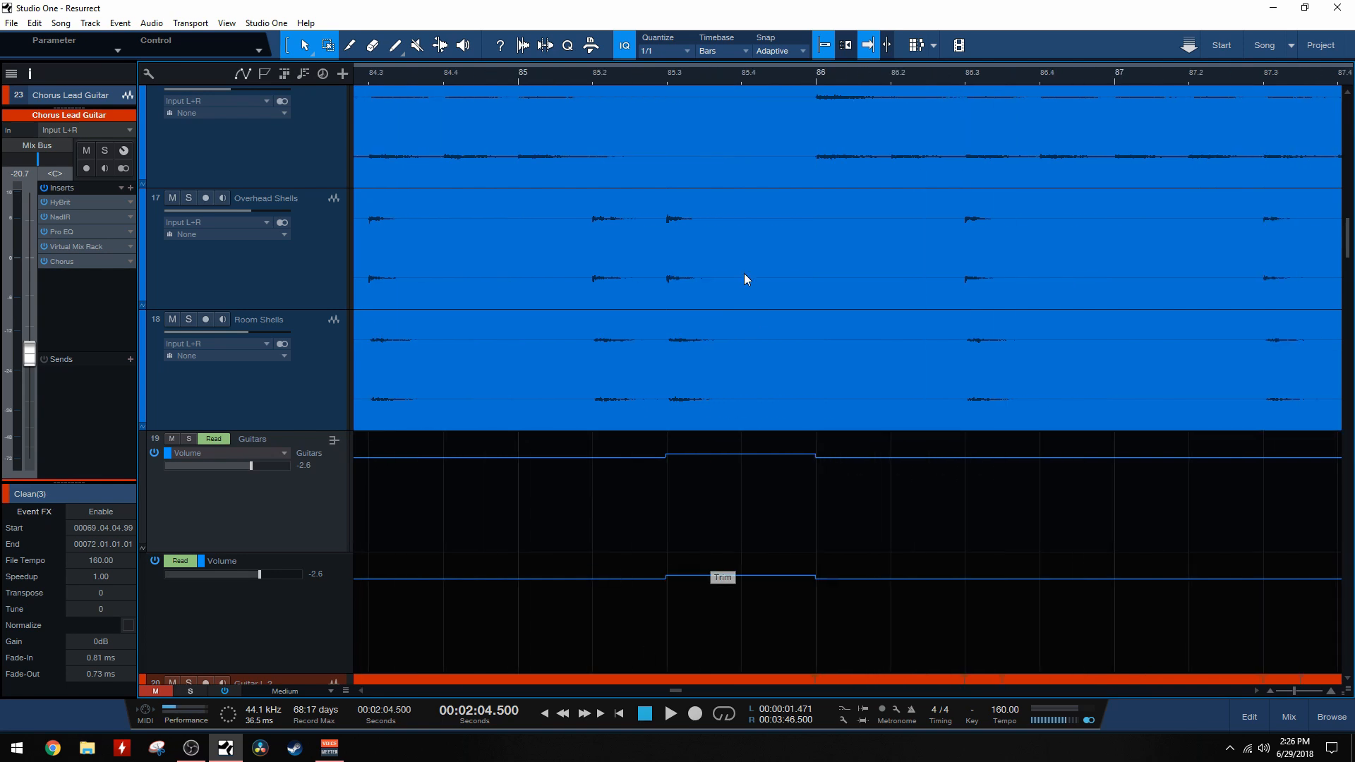
pyautogui.click(669, 80)
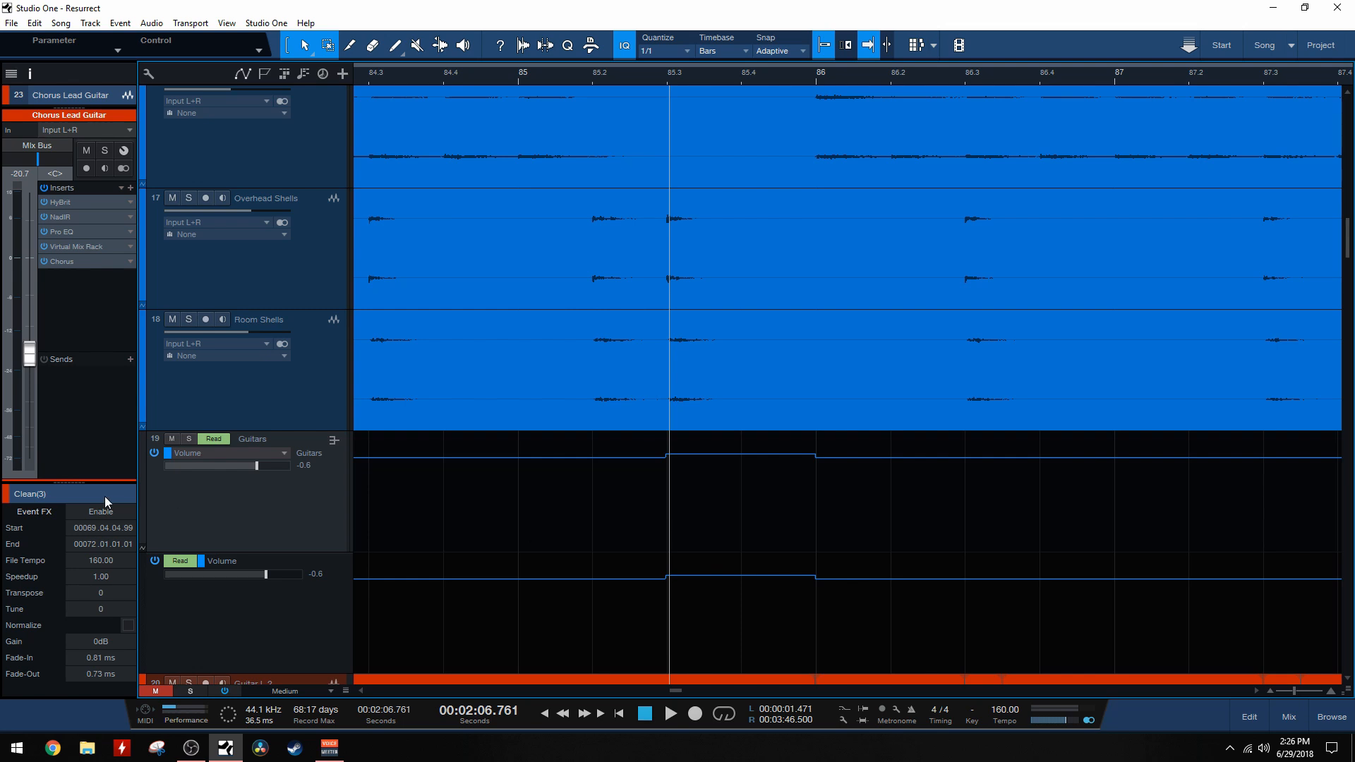
pyautogui.click(143, 549)
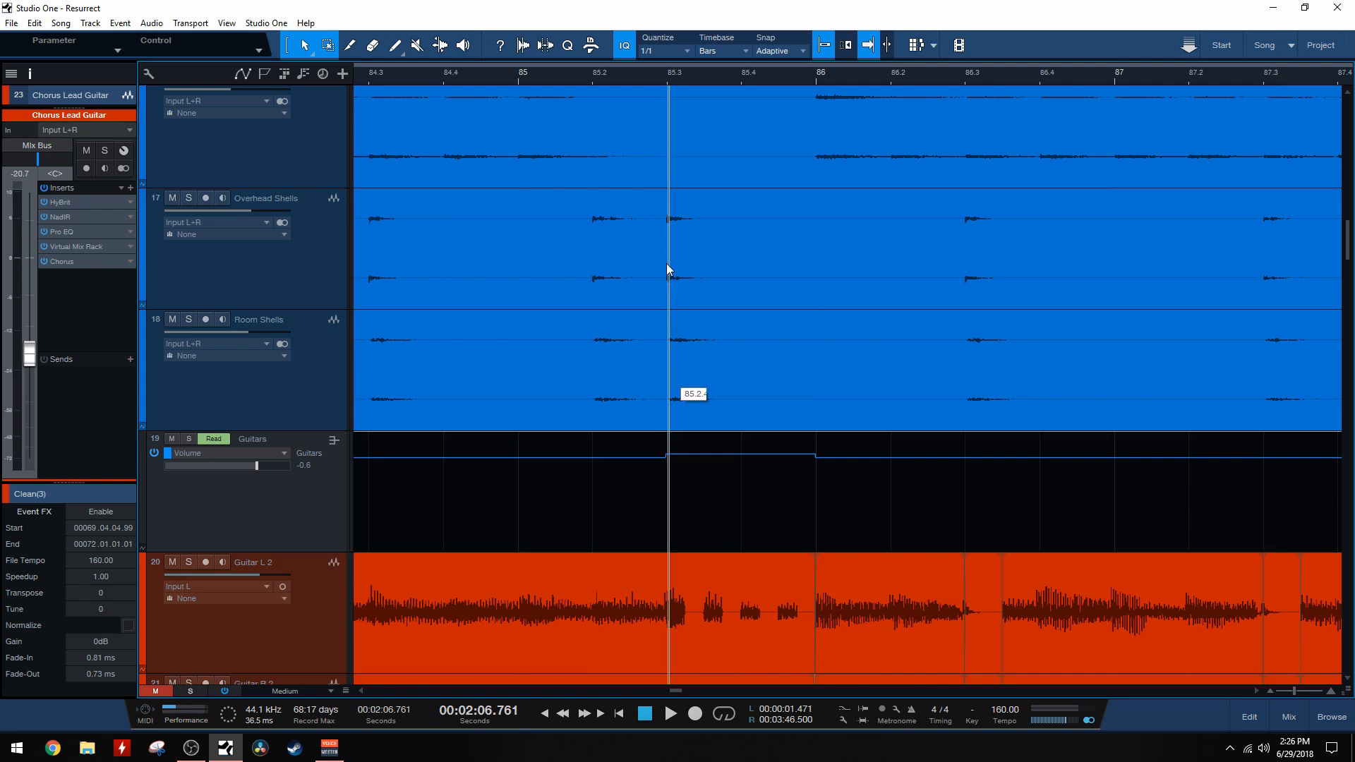
pyautogui.click(666, 79)
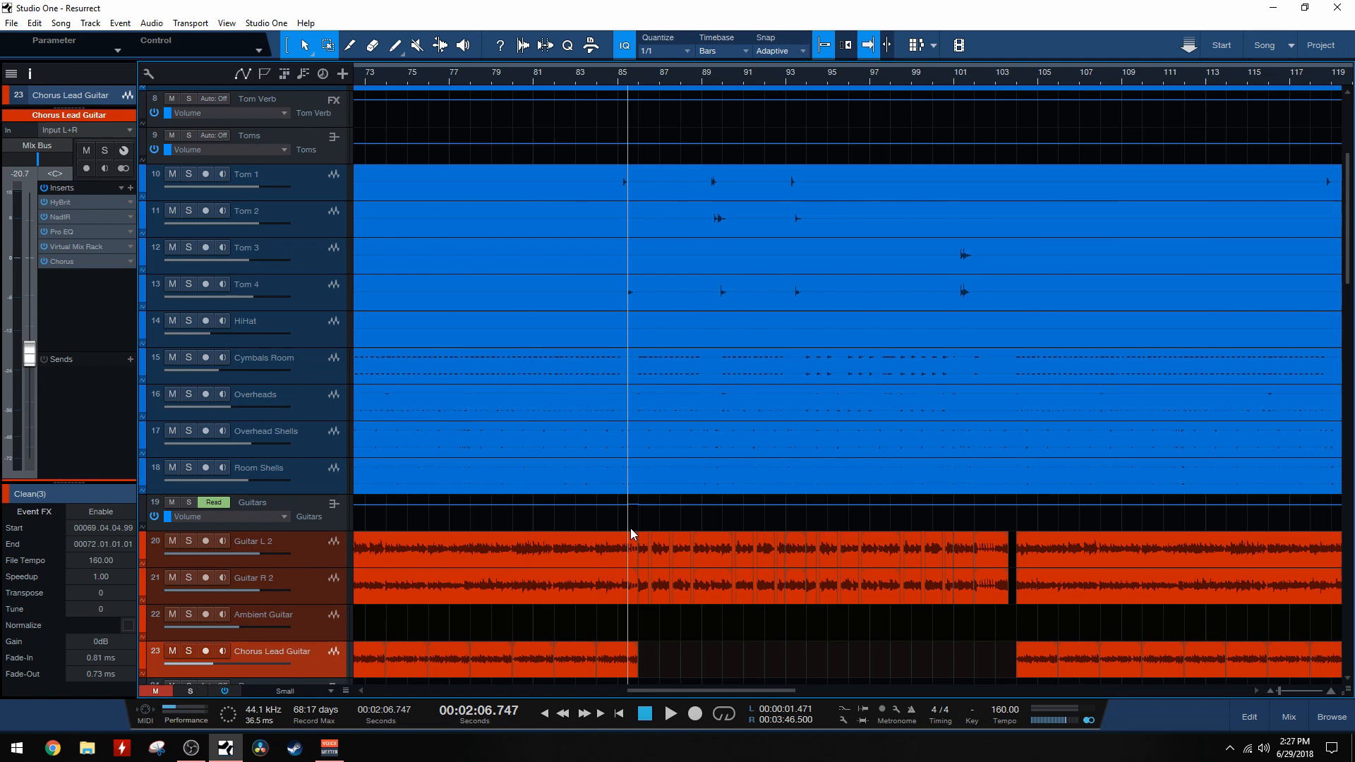
# Show the mixing console enlarged and open the JW BG-Mix insert on the Mix Bus channel.
pyautogui.scroll(-8, 668, 442)
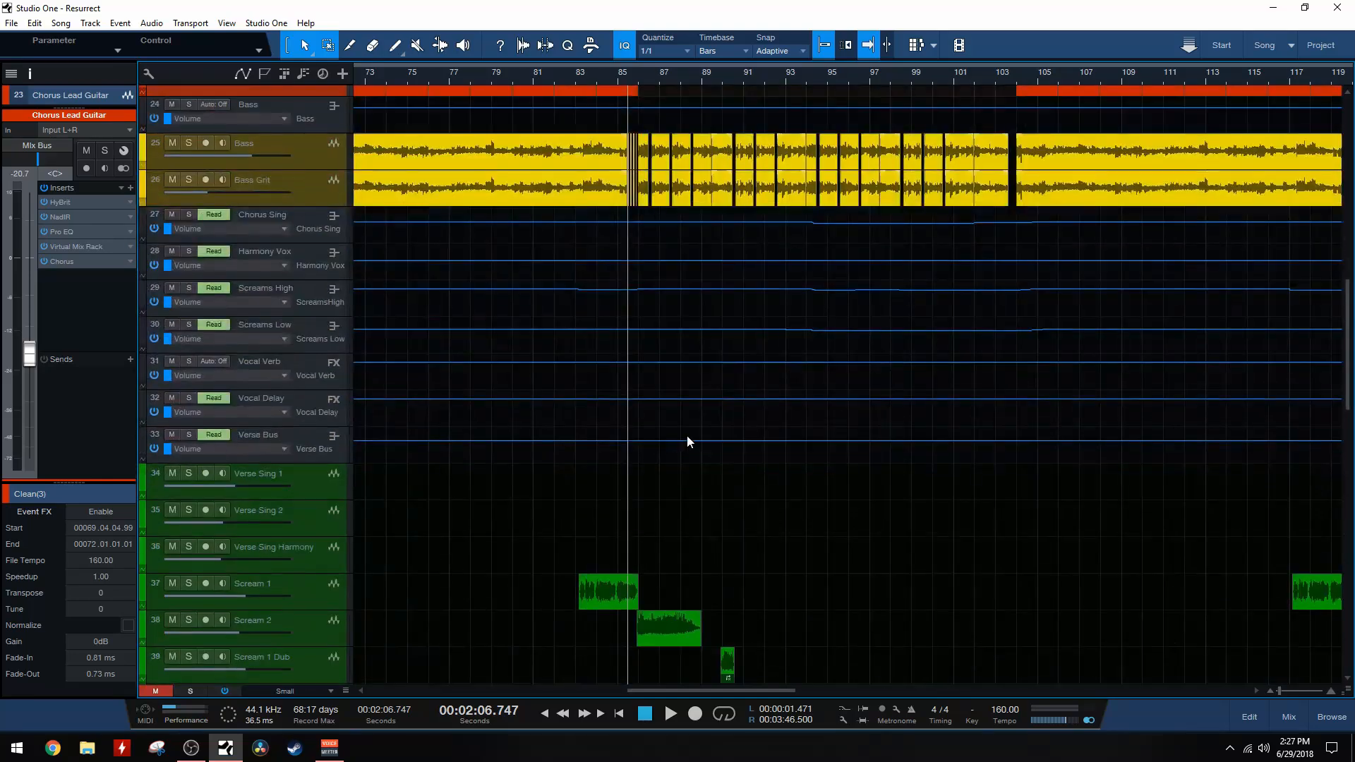
pyautogui.scroll(-4, 687, 434)
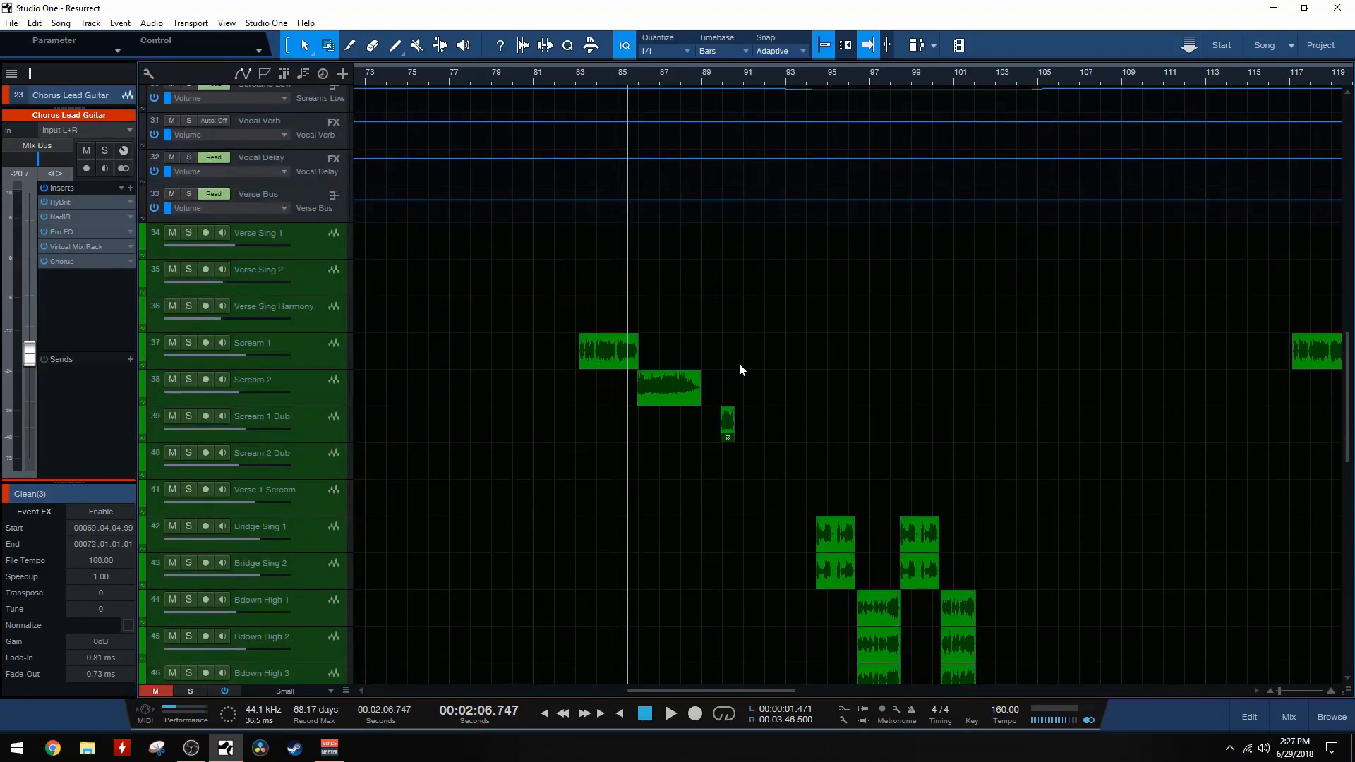
pyautogui.scroll(-2, 738, 362)
pyautogui.press('F3')
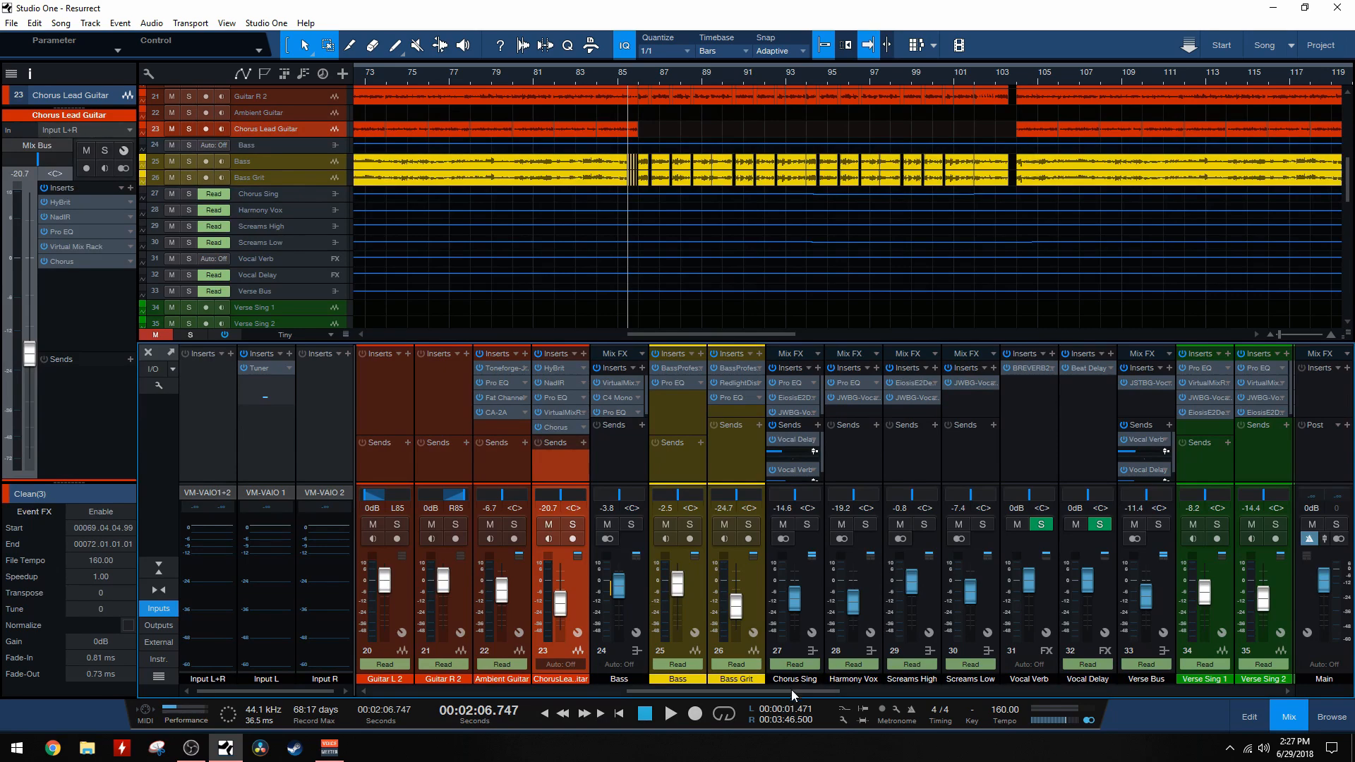
pyautogui.moveTo(794, 689); pyautogui.dragTo(1258, 736)
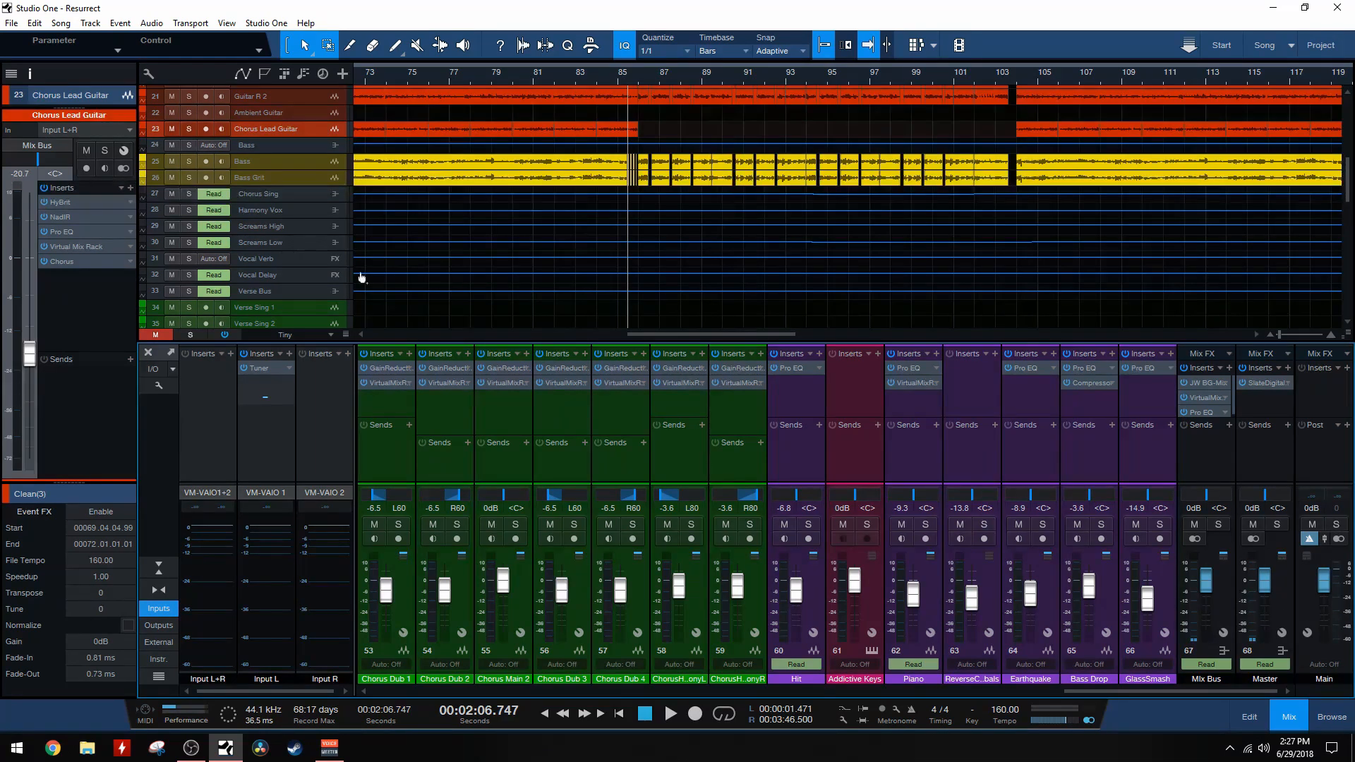
pyautogui.moveTo(808, 341); pyautogui.dragTo(809, 301)
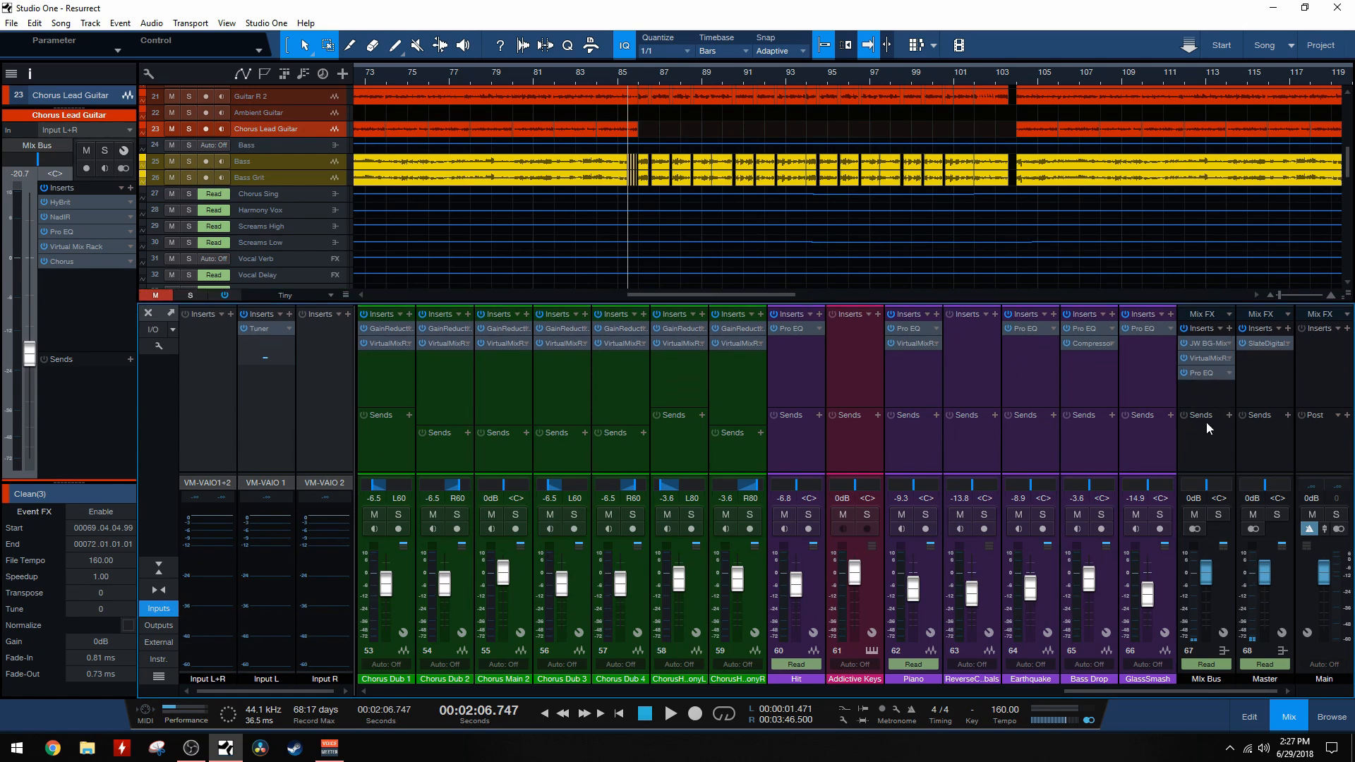
pyautogui.click(1196, 349)
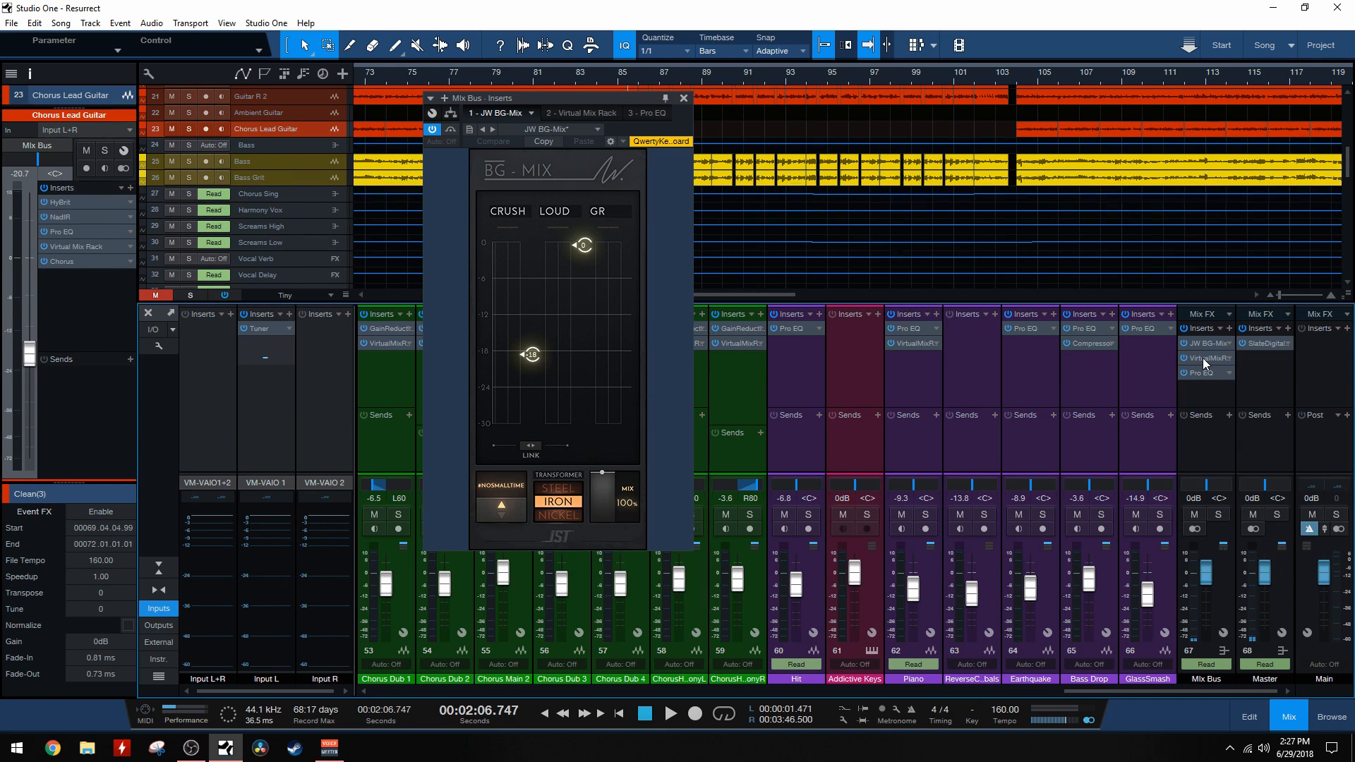
# Show the Virtual Mix Rack and Pro EQ inserts on the Mix Bus channel in turn, and close the insert window.
pyautogui.click(1203, 358)
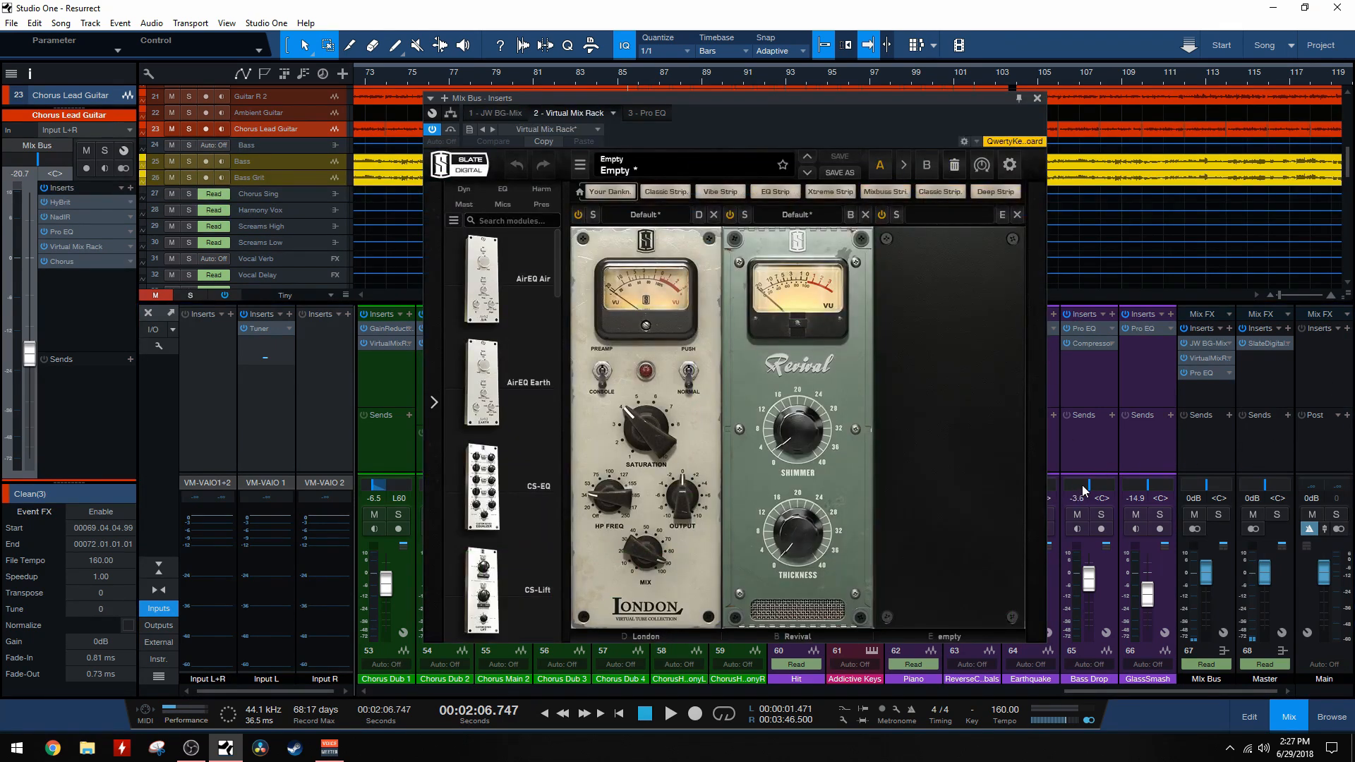
pyautogui.click(1201, 371)
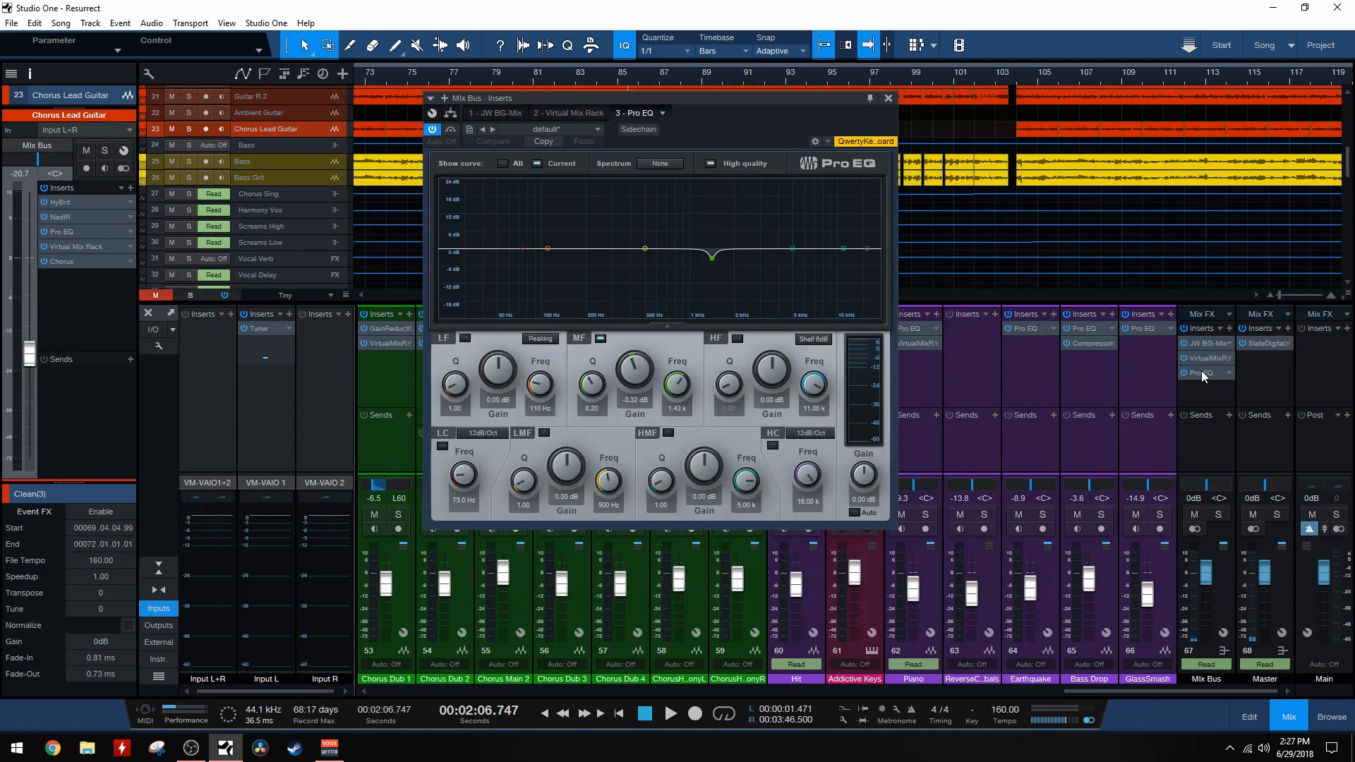
pyautogui.click(888, 99)
pyautogui.moveTo(1139, 601)
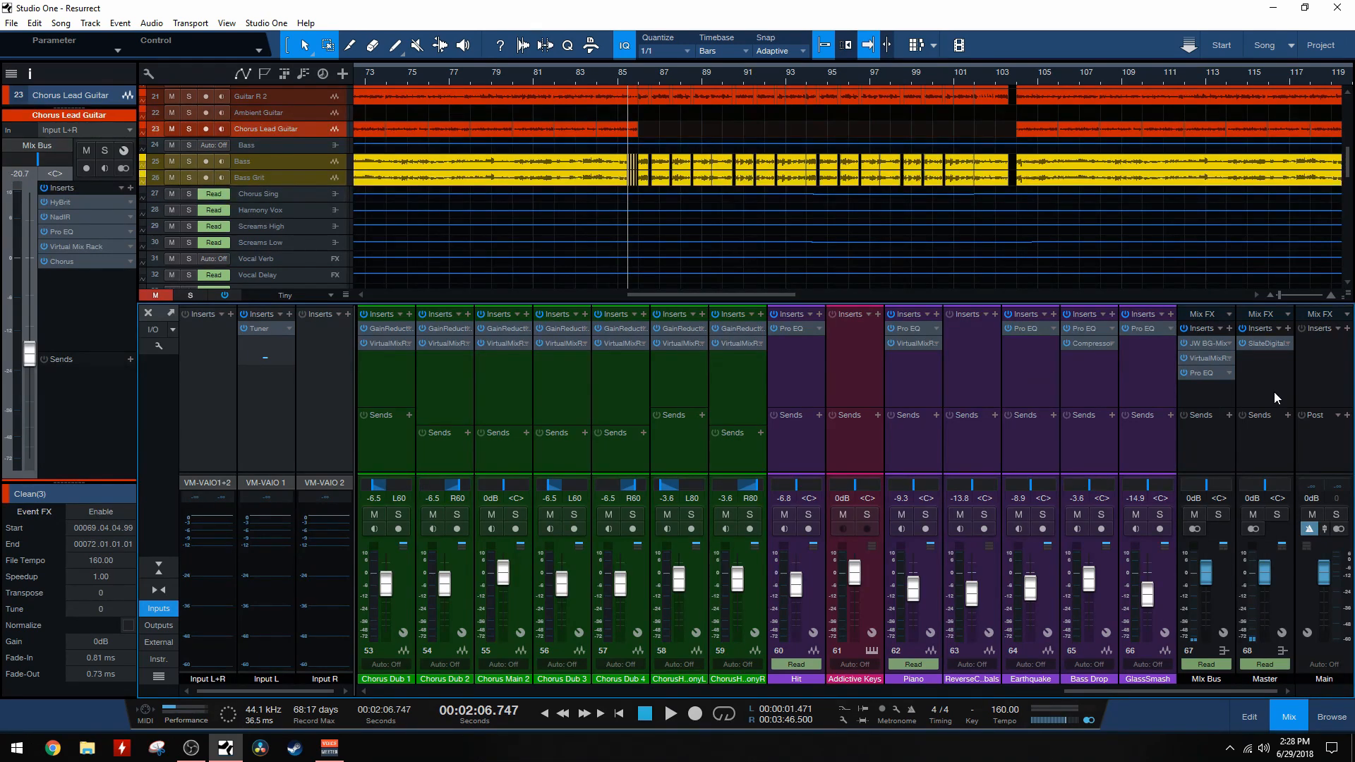
# Close the mixing console and show the Mix Bus and Master volume automation in the arrangement around bar 86.
pyautogui.scroll(-6, 716, 213)
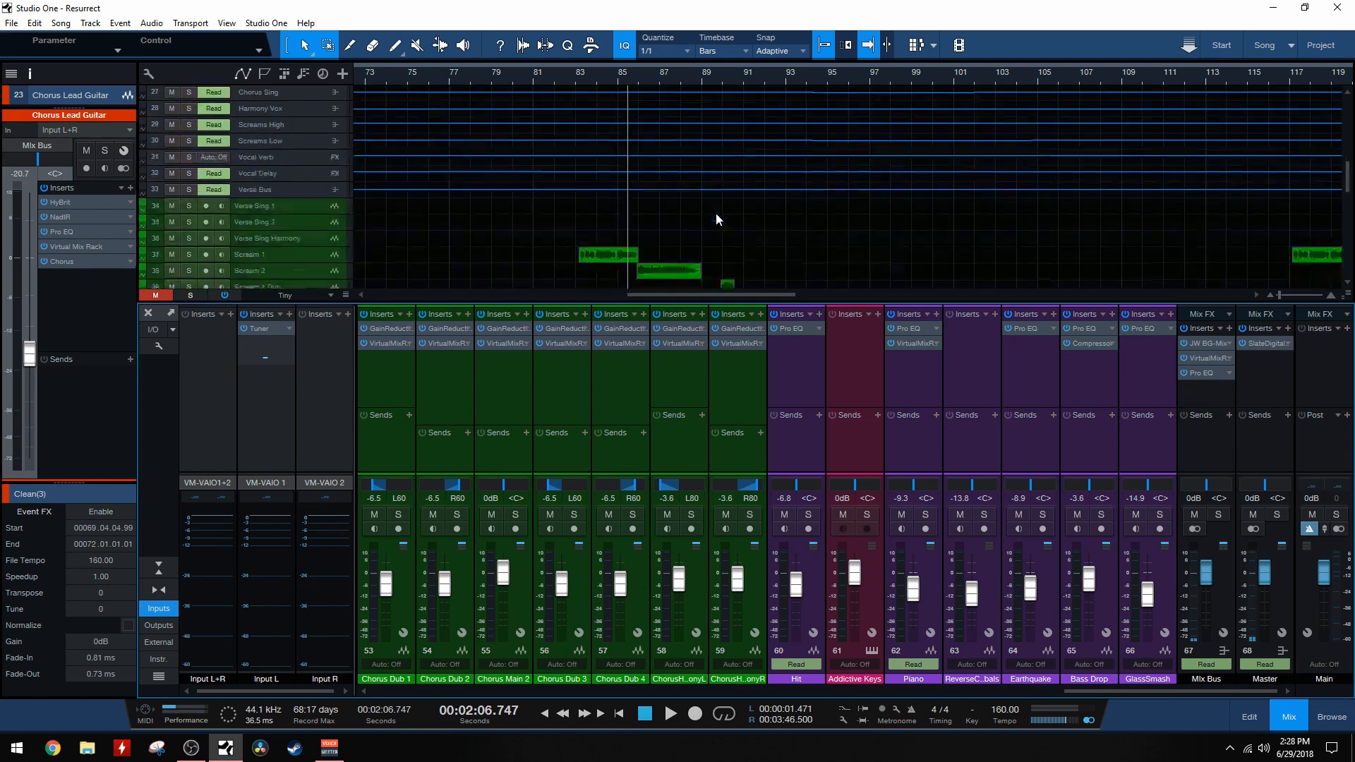
pyautogui.scroll(-8, 715, 213)
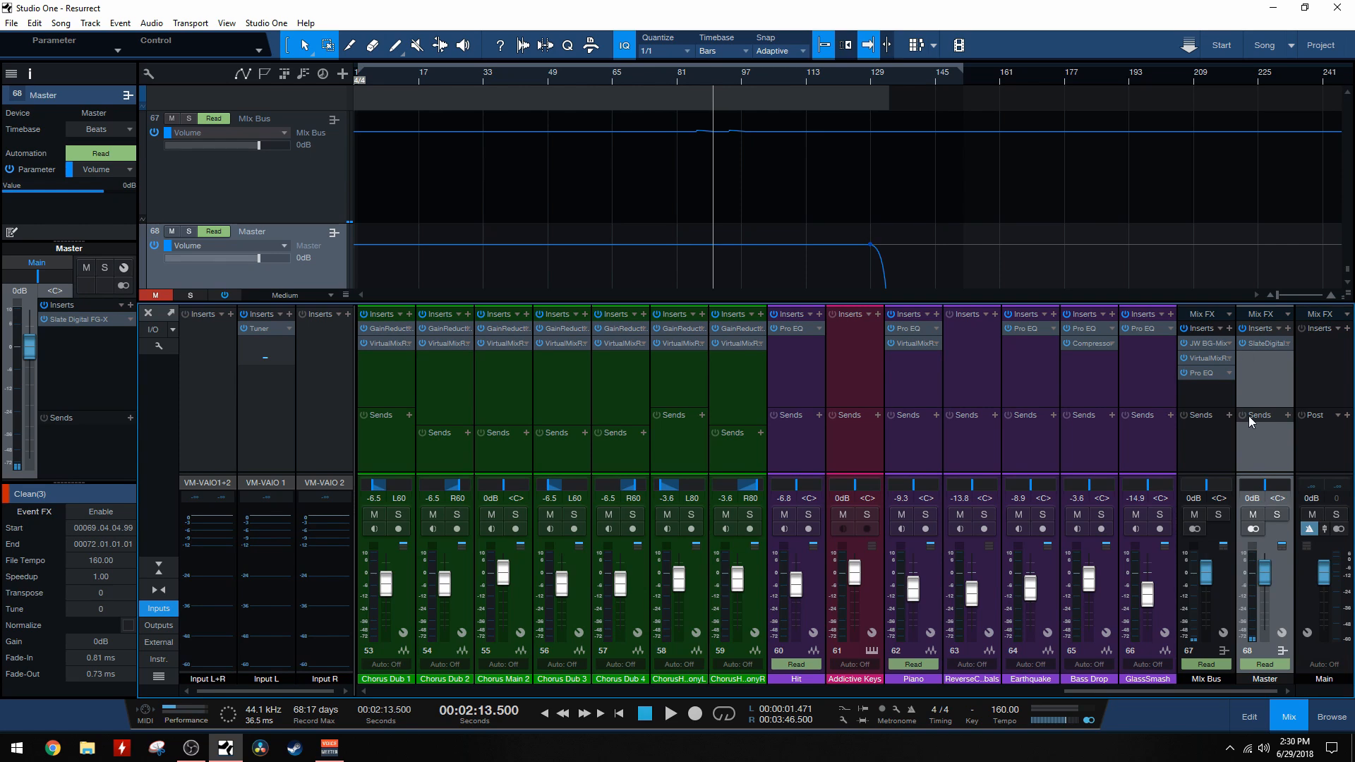
pyautogui.click(150, 314)
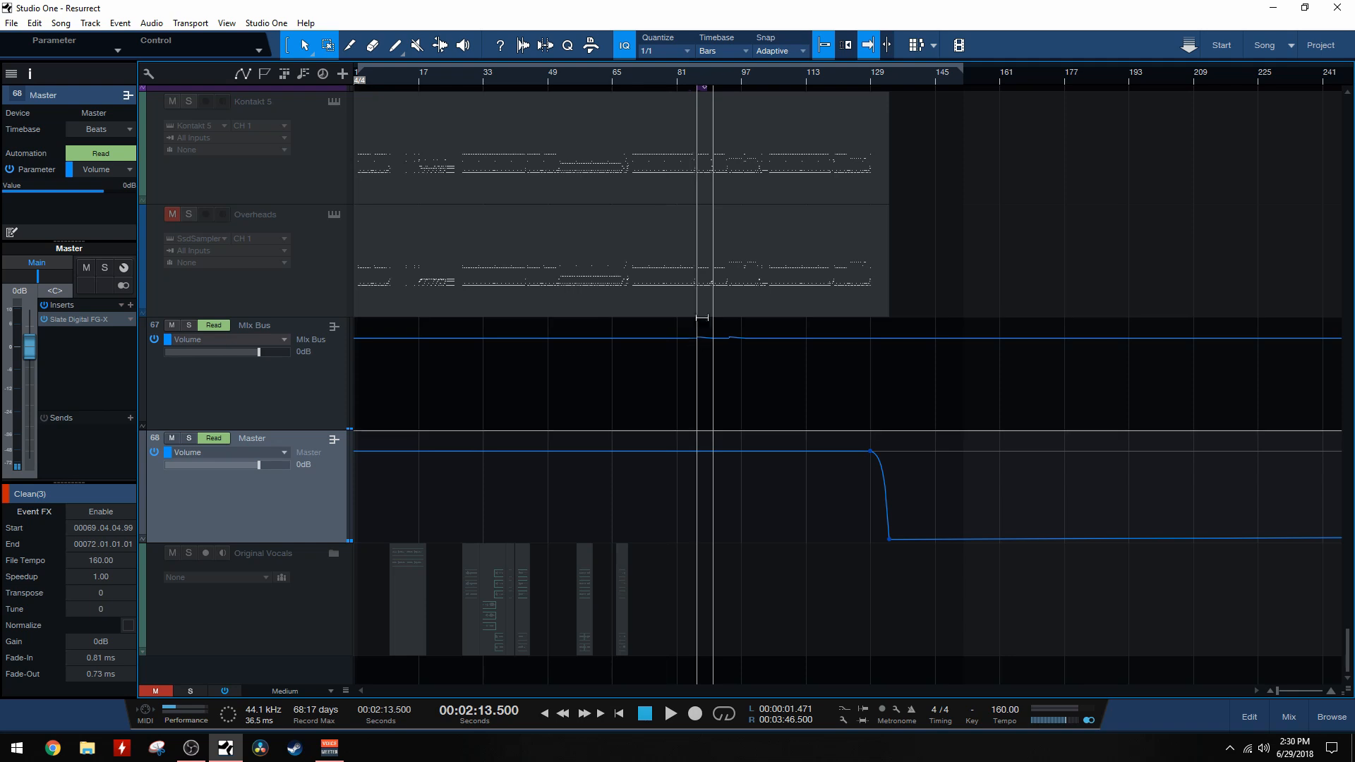
pyautogui.scroll(5, 716, 360)
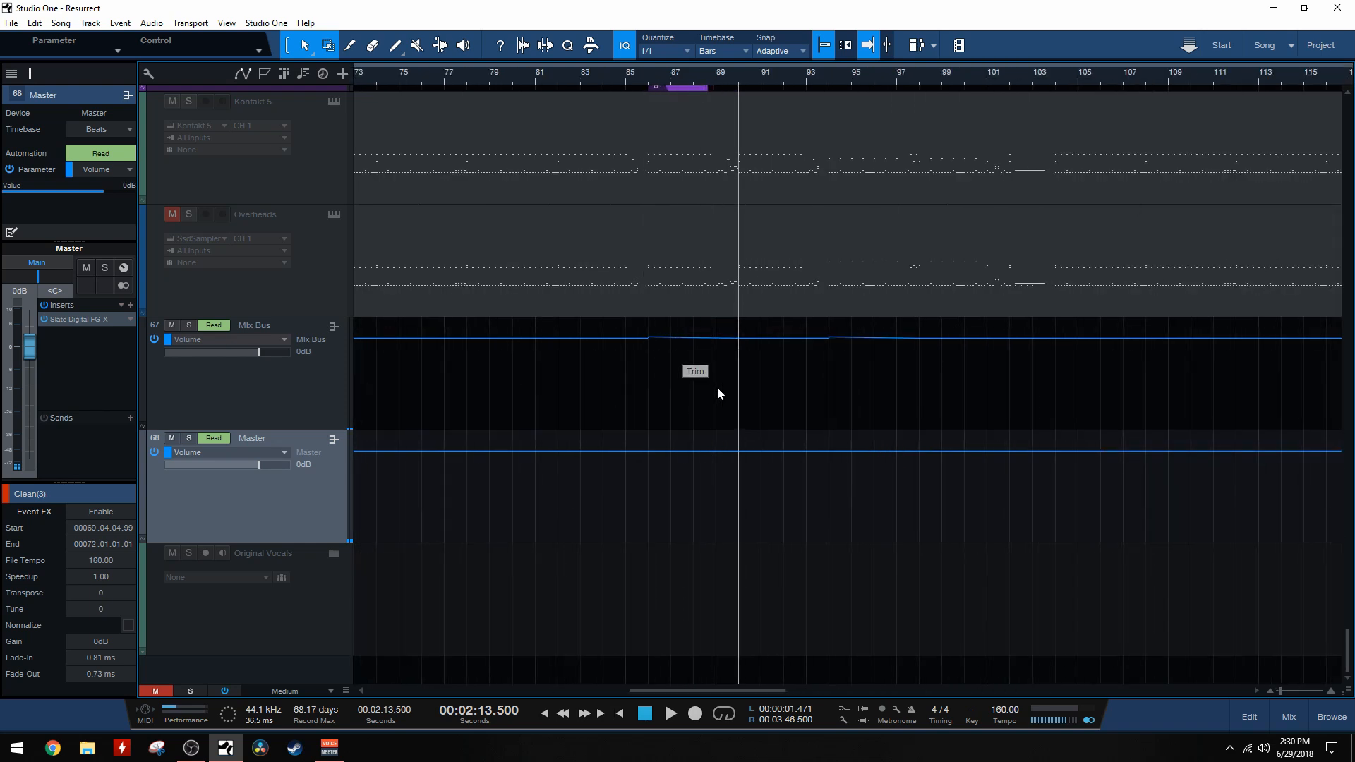
# Place the playhead at bar 86, where the Mix Bus volume boost begins, and play the section briefly.
pyautogui.click(649, 79)
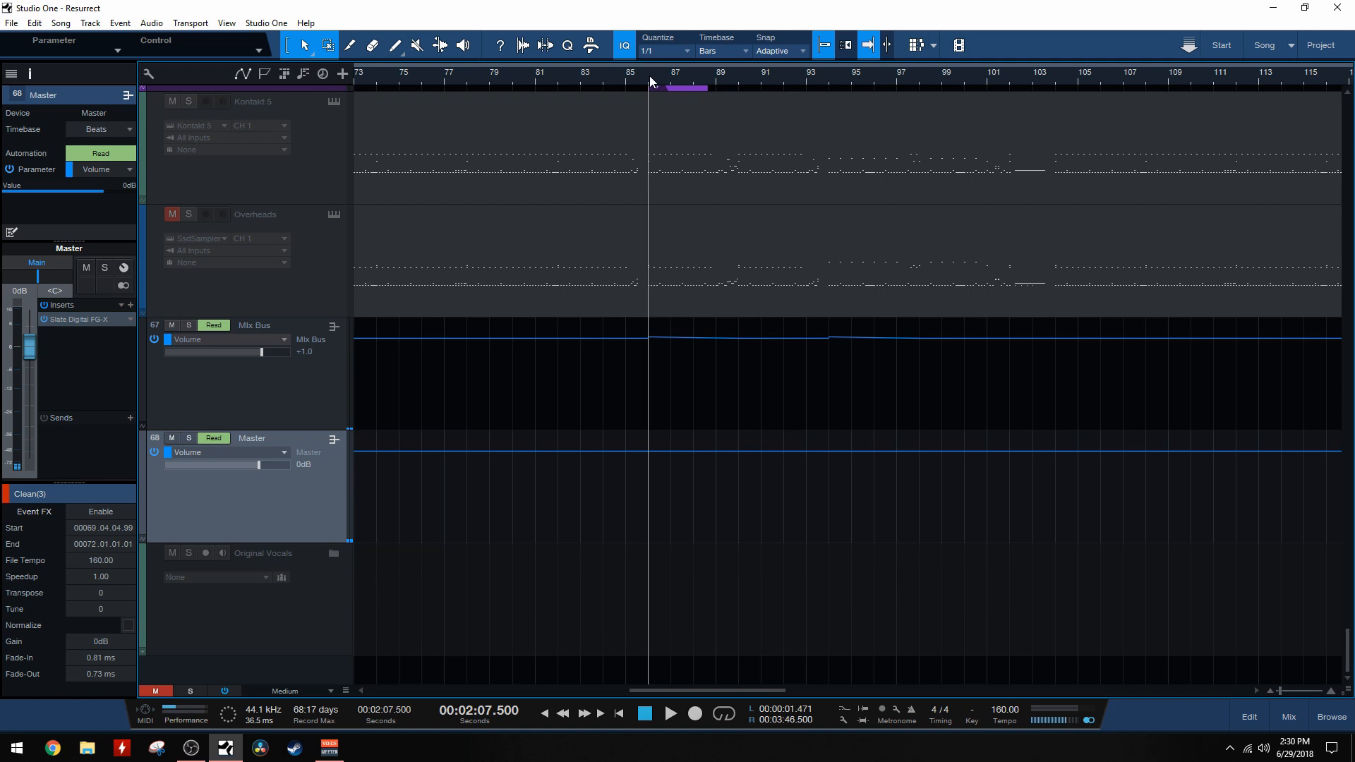
pyautogui.press('space')
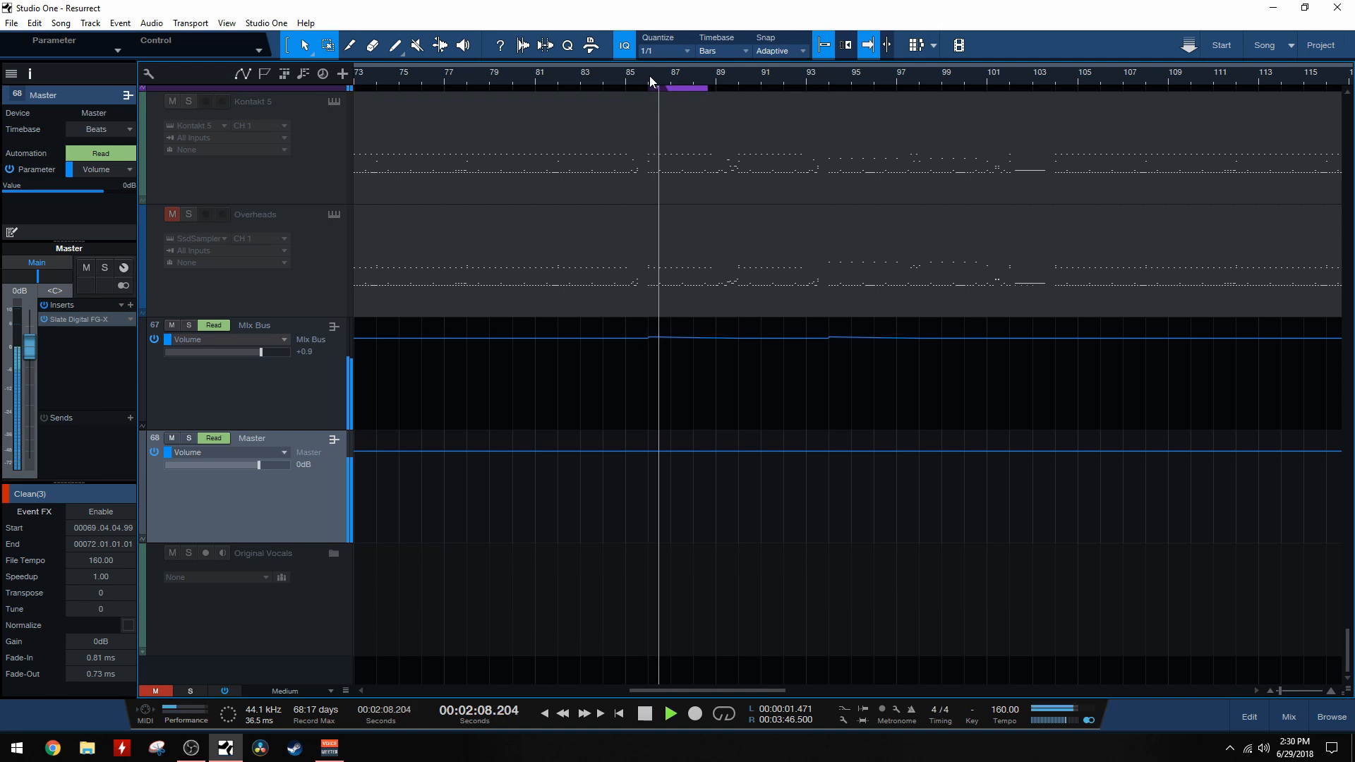
pyautogui.press('space')
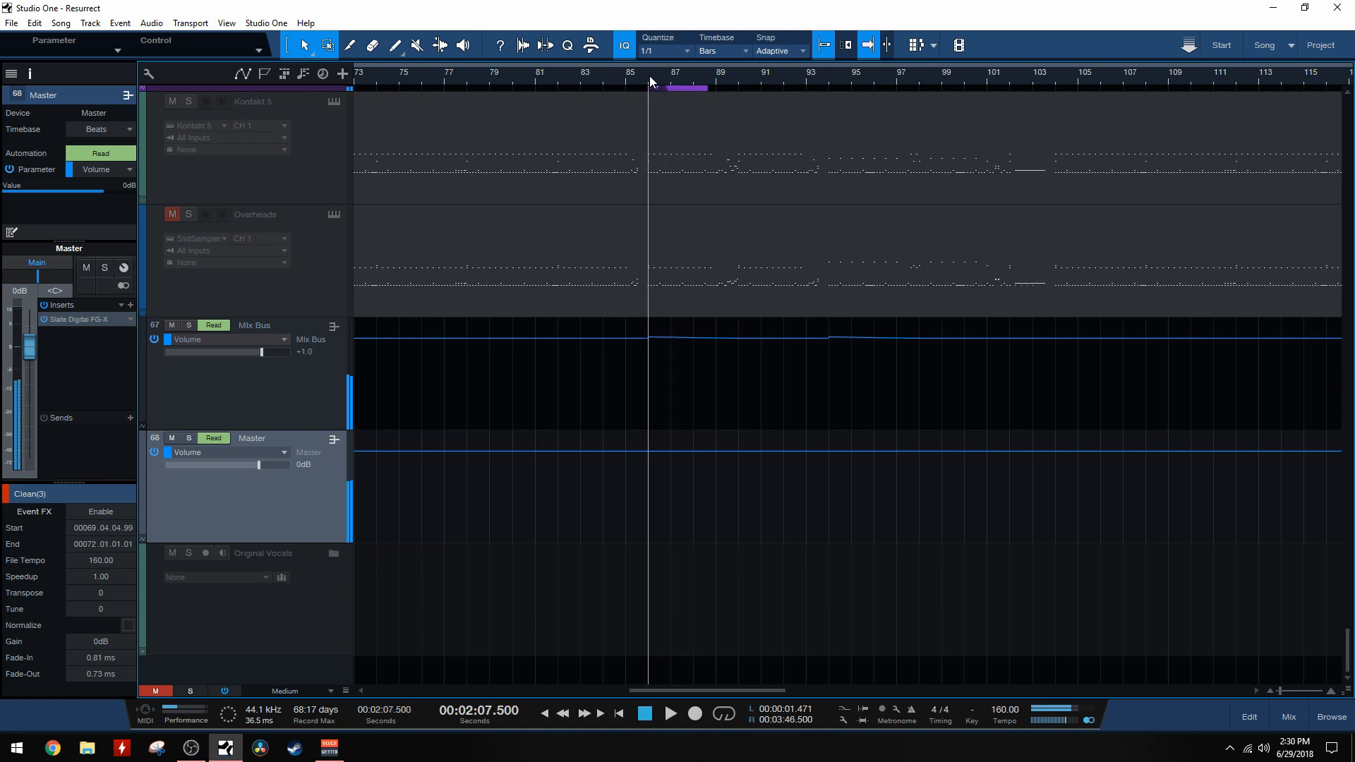
# Enlarge the Mix Bus and Master tracks and examine the Mix Bus volume automation points of the boosts starting at bars 86 and 94.
pyautogui.click(292, 387)
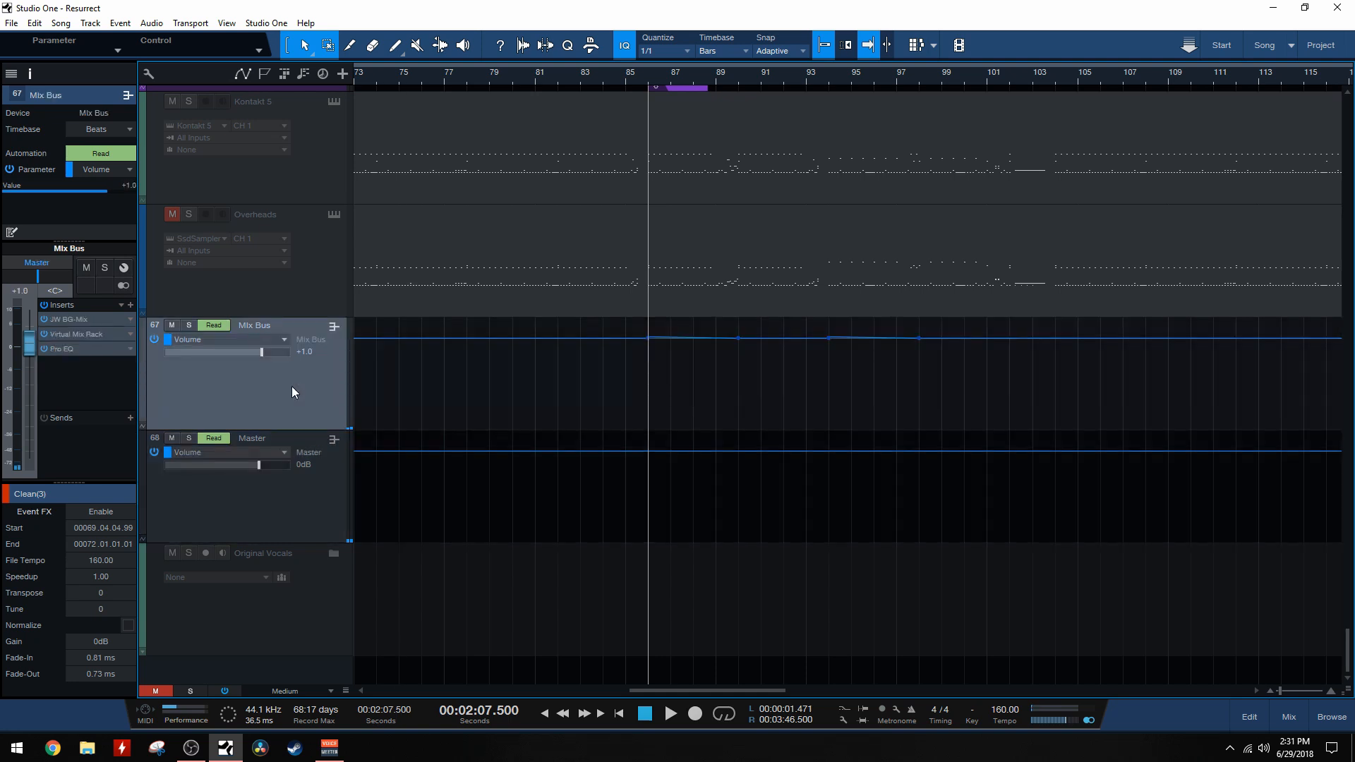
pyautogui.click(314, 503)
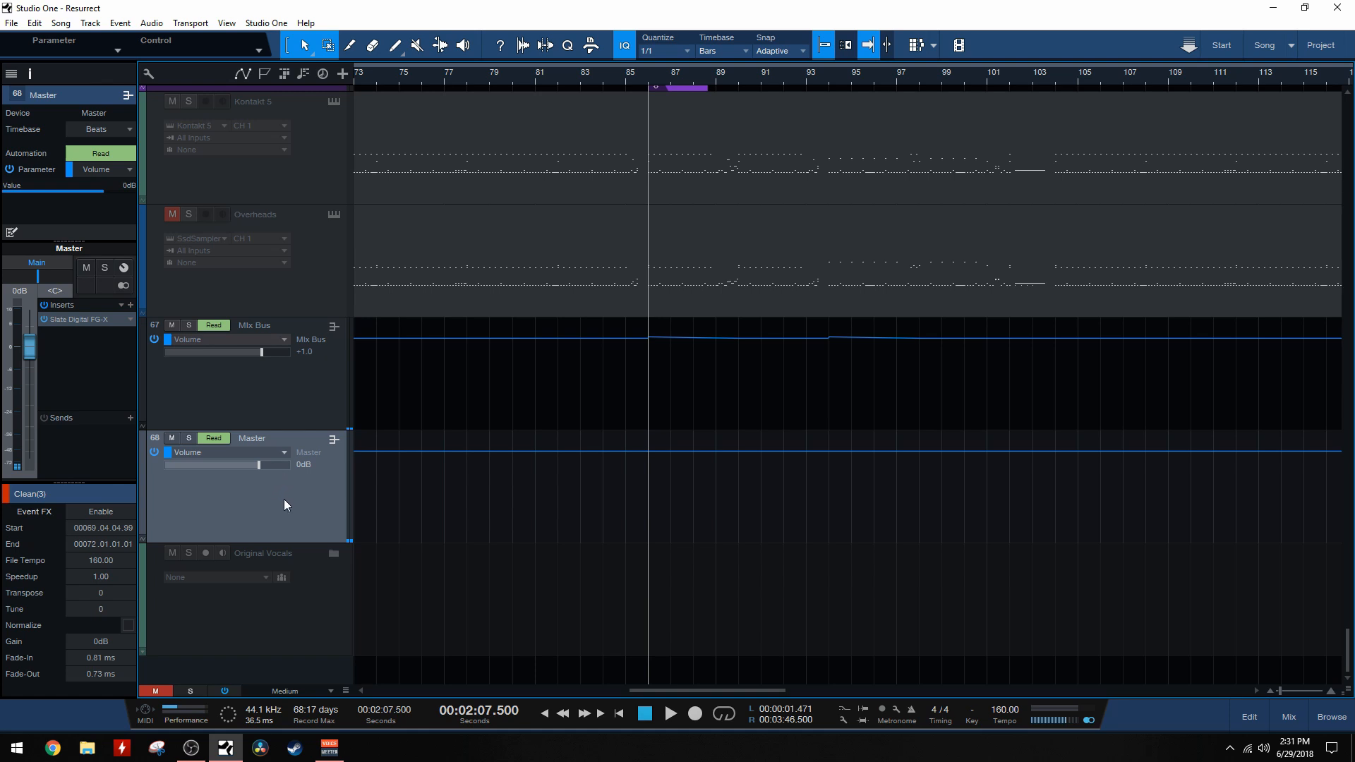
pyautogui.scroll(5, 702, 341)
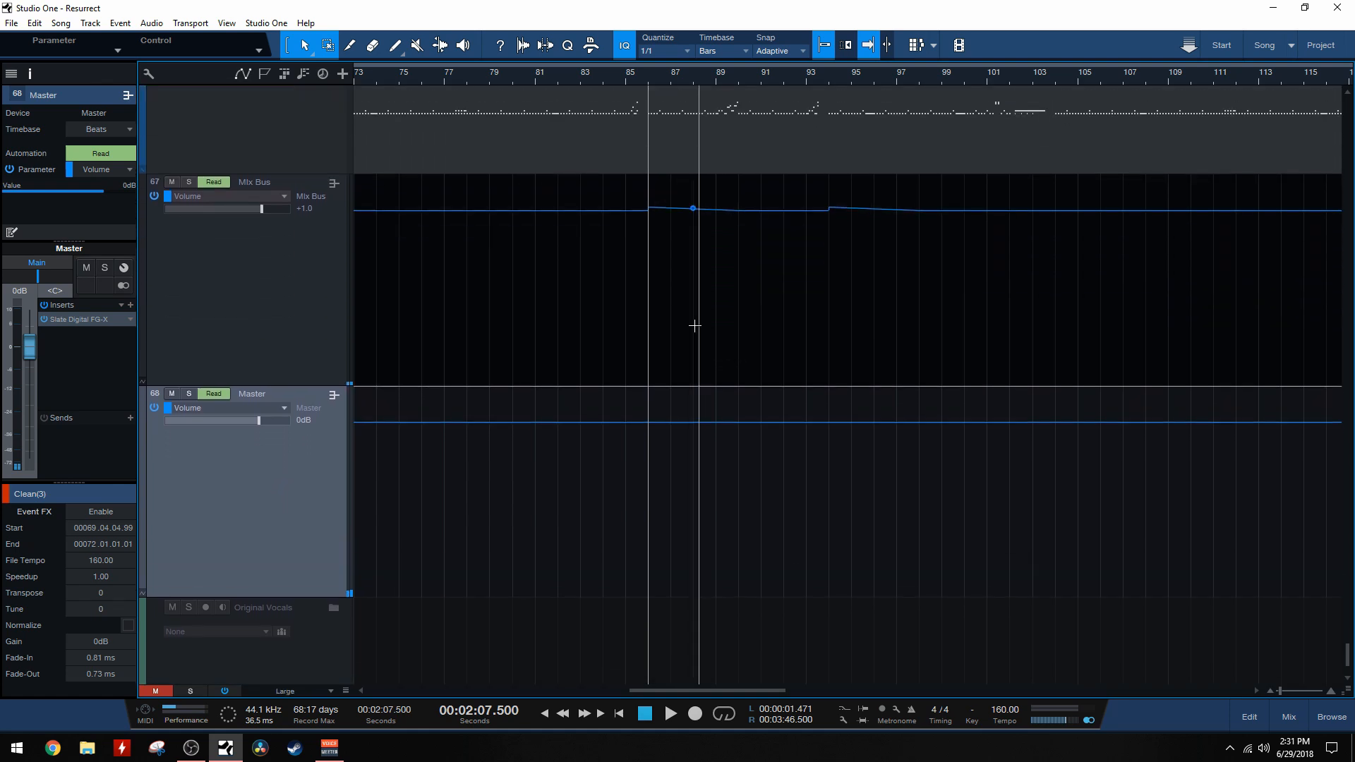
pyautogui.click(652, 212)
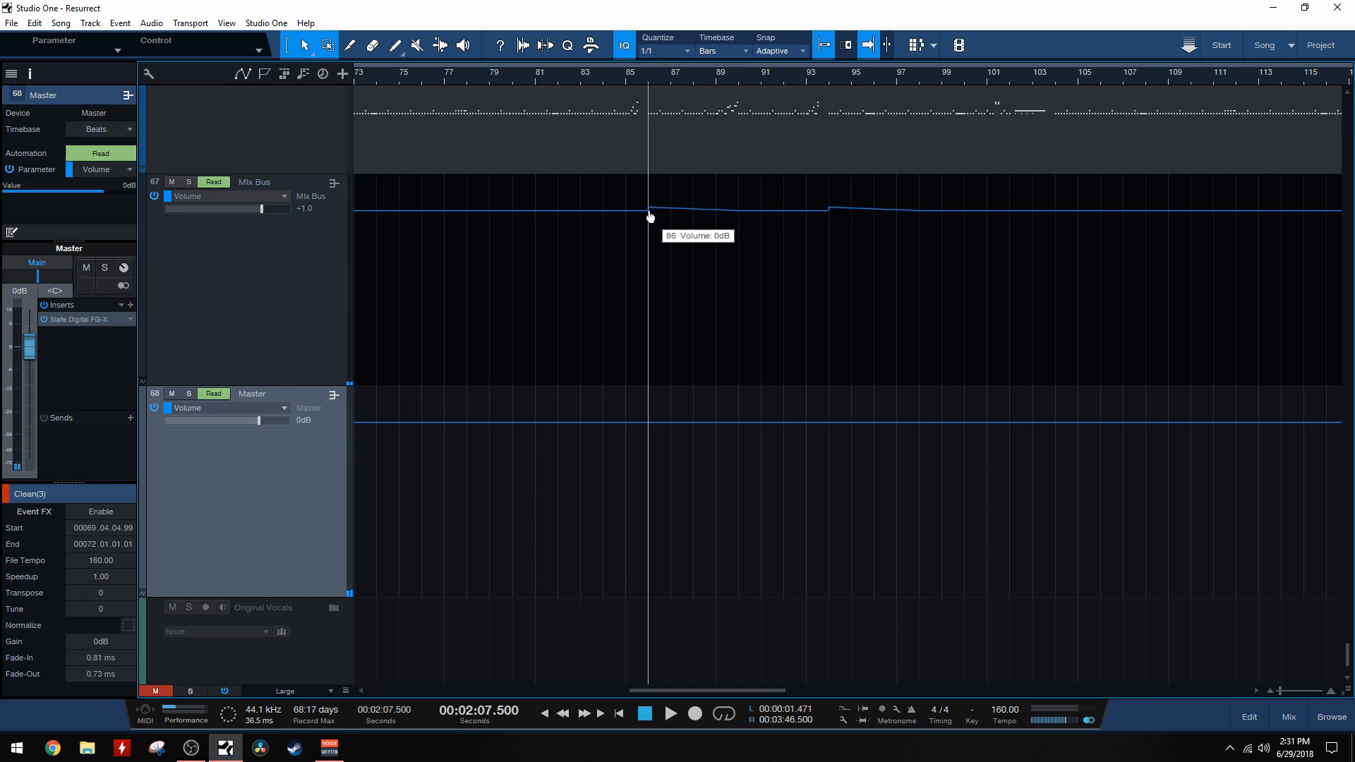
pyautogui.moveTo(737, 214)
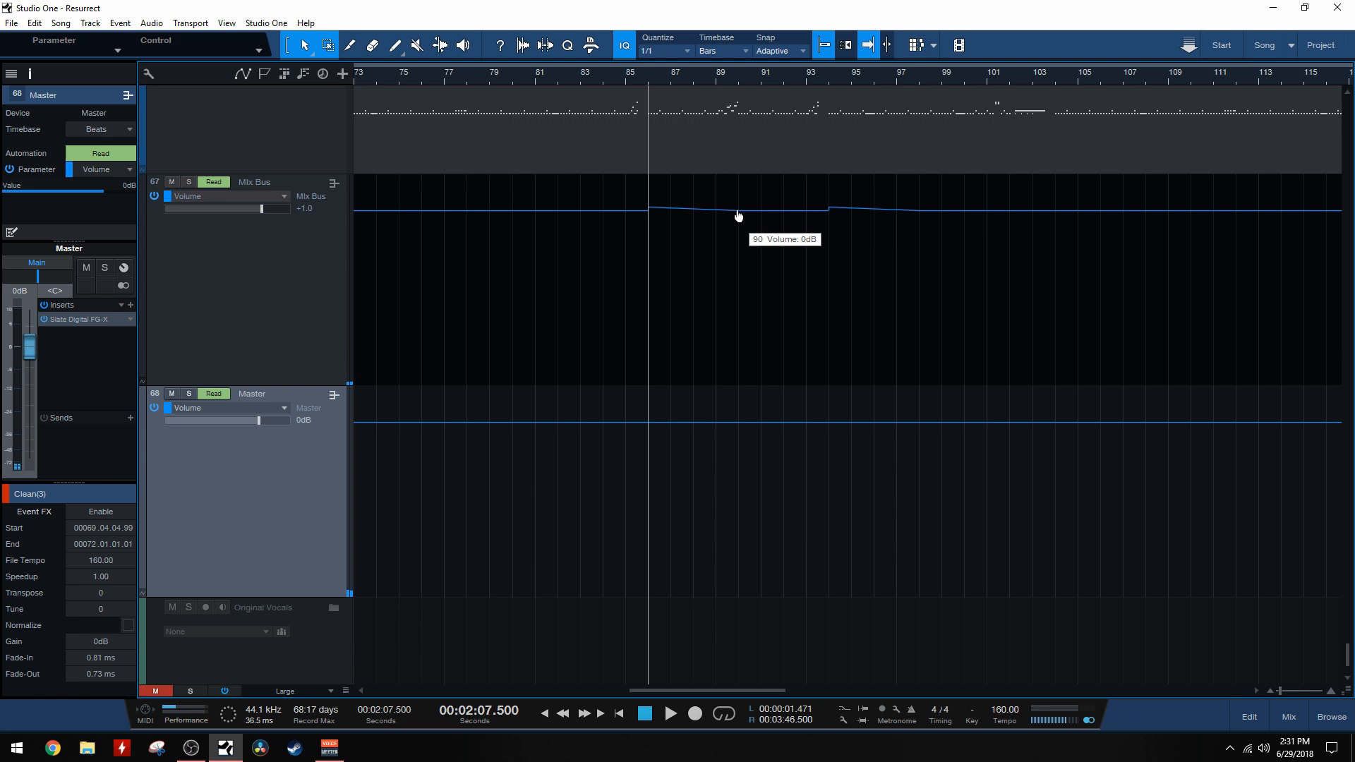
pyautogui.moveTo(830, 218)
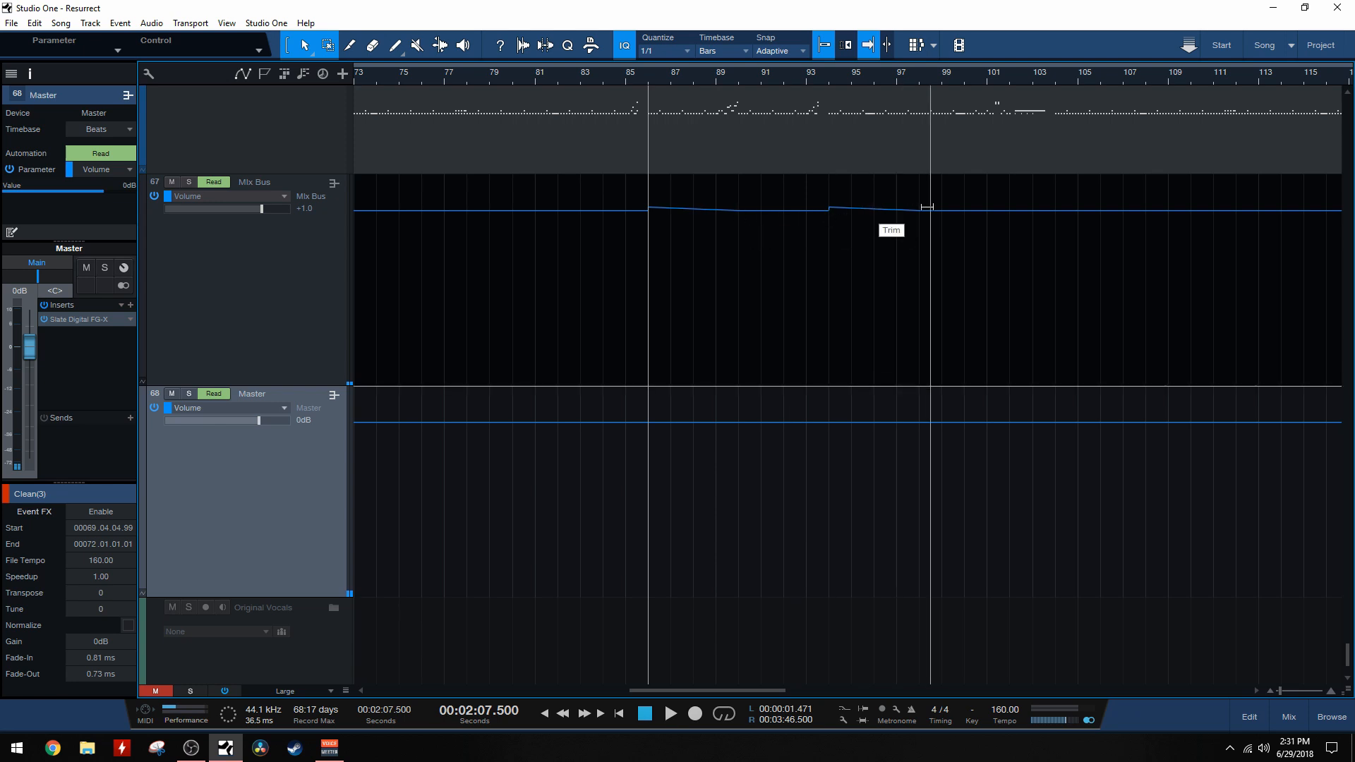
pyautogui.moveTo(919, 215)
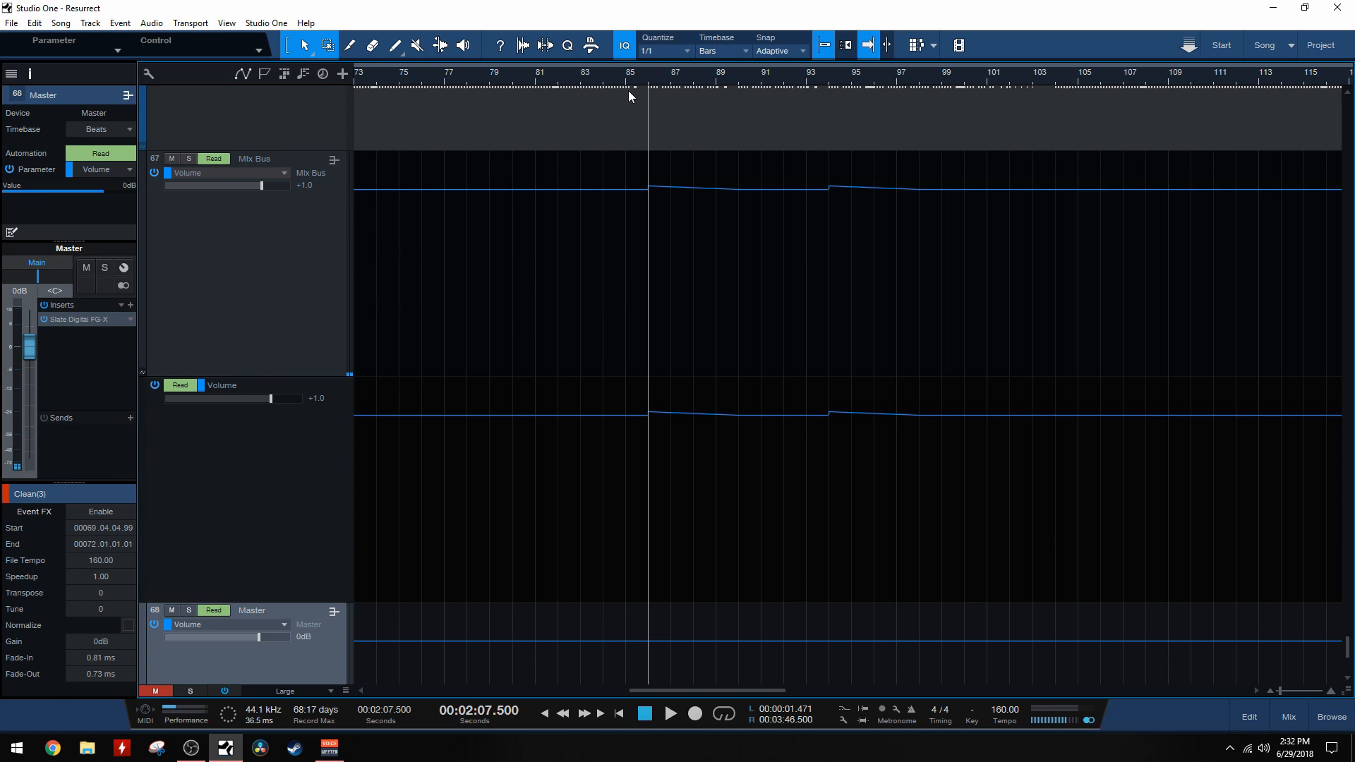
# Compare playback from bar 84 with the Mix Bus volume automation deactivated and reactivated.
pyautogui.click(693, 187)
pyautogui.click(604, 77)
pyautogui.press('space')
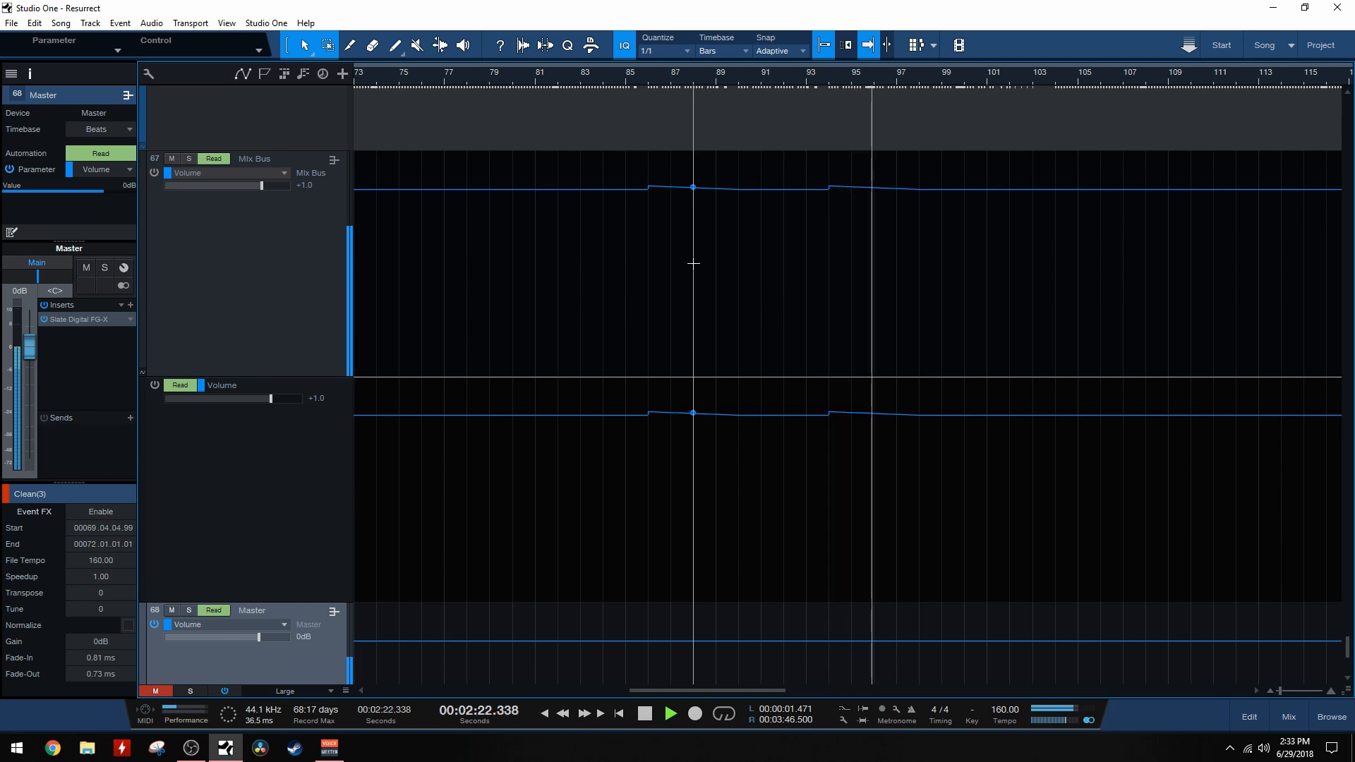
pyautogui.press('space')
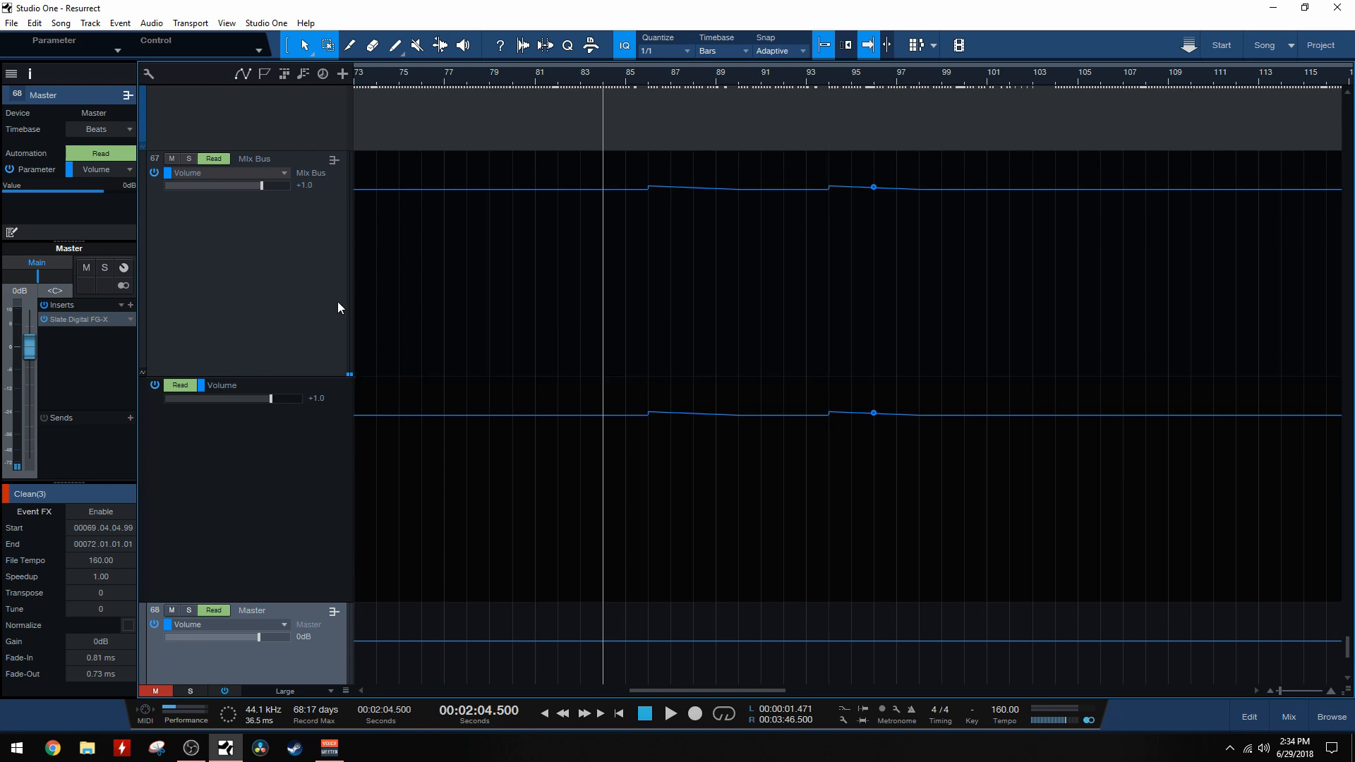
pyautogui.press('space')
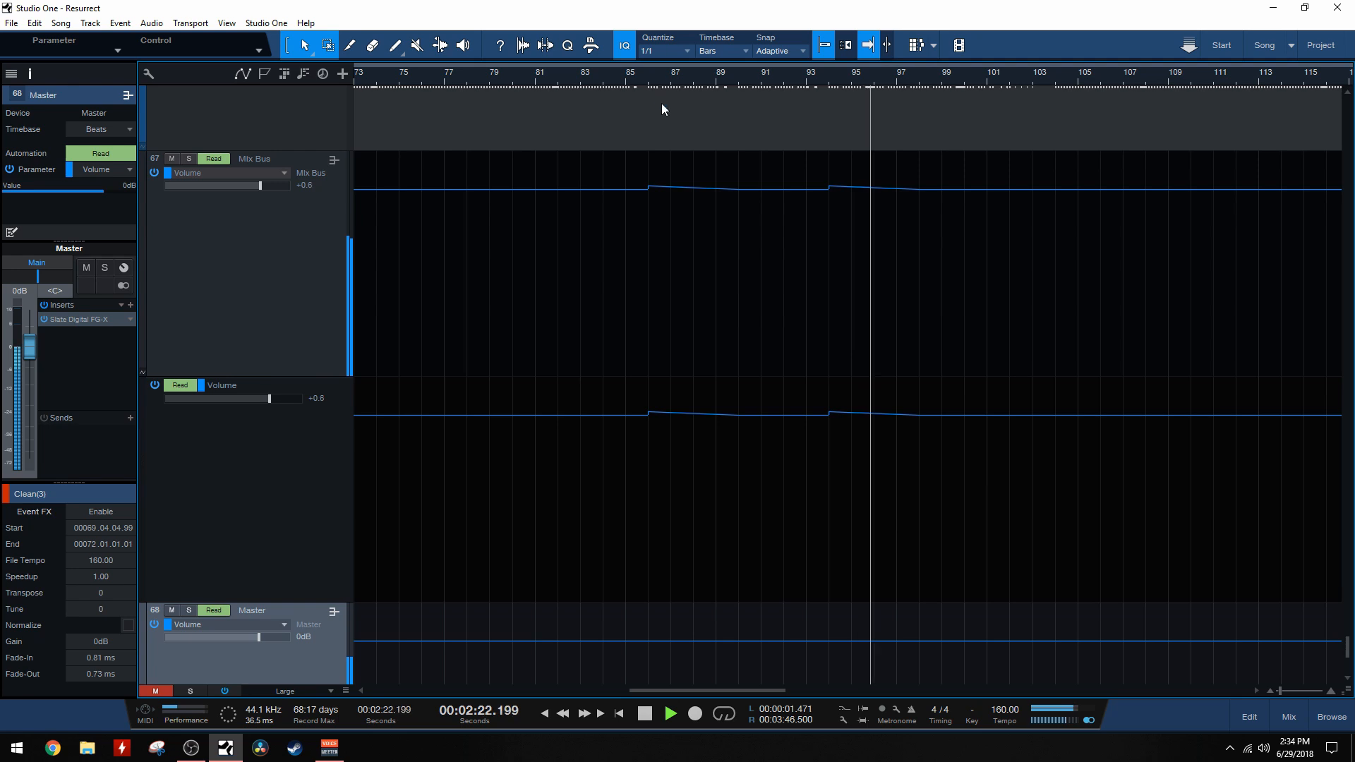
# Place the playhead at bar 85 and compare short playbacks with the Mix Bus volume automation off and on again.
pyautogui.click(625, 82)
pyautogui.press('space')
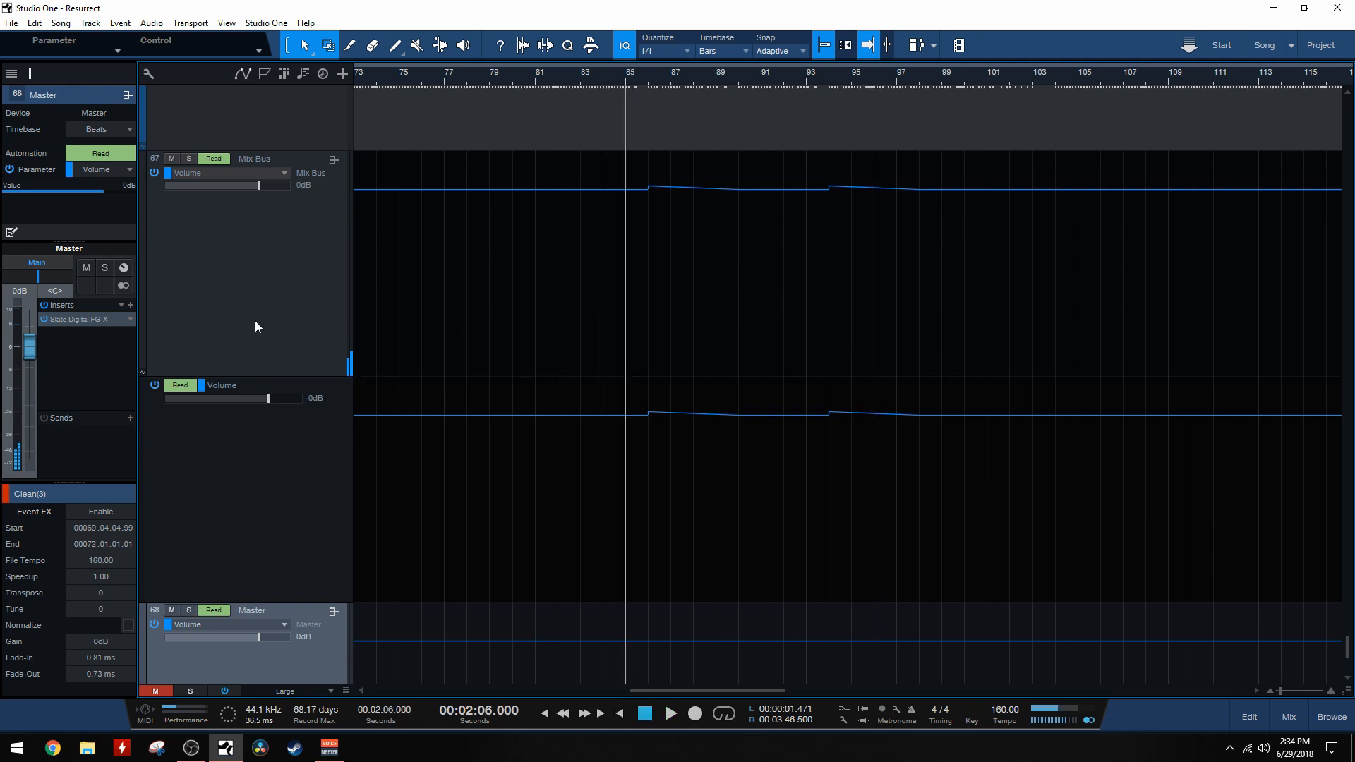
pyautogui.click(156, 389)
pyautogui.press('space')
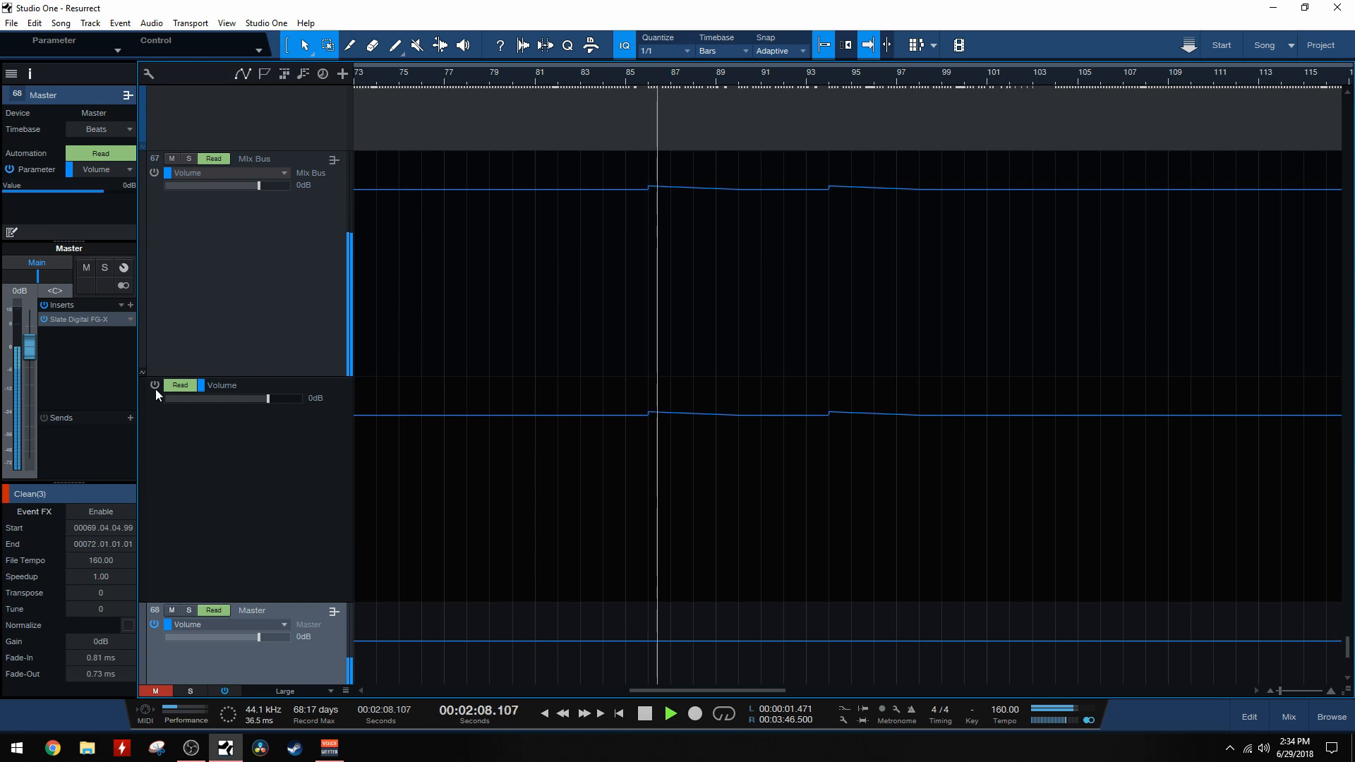
pyautogui.click(154, 386)
pyautogui.press('space')
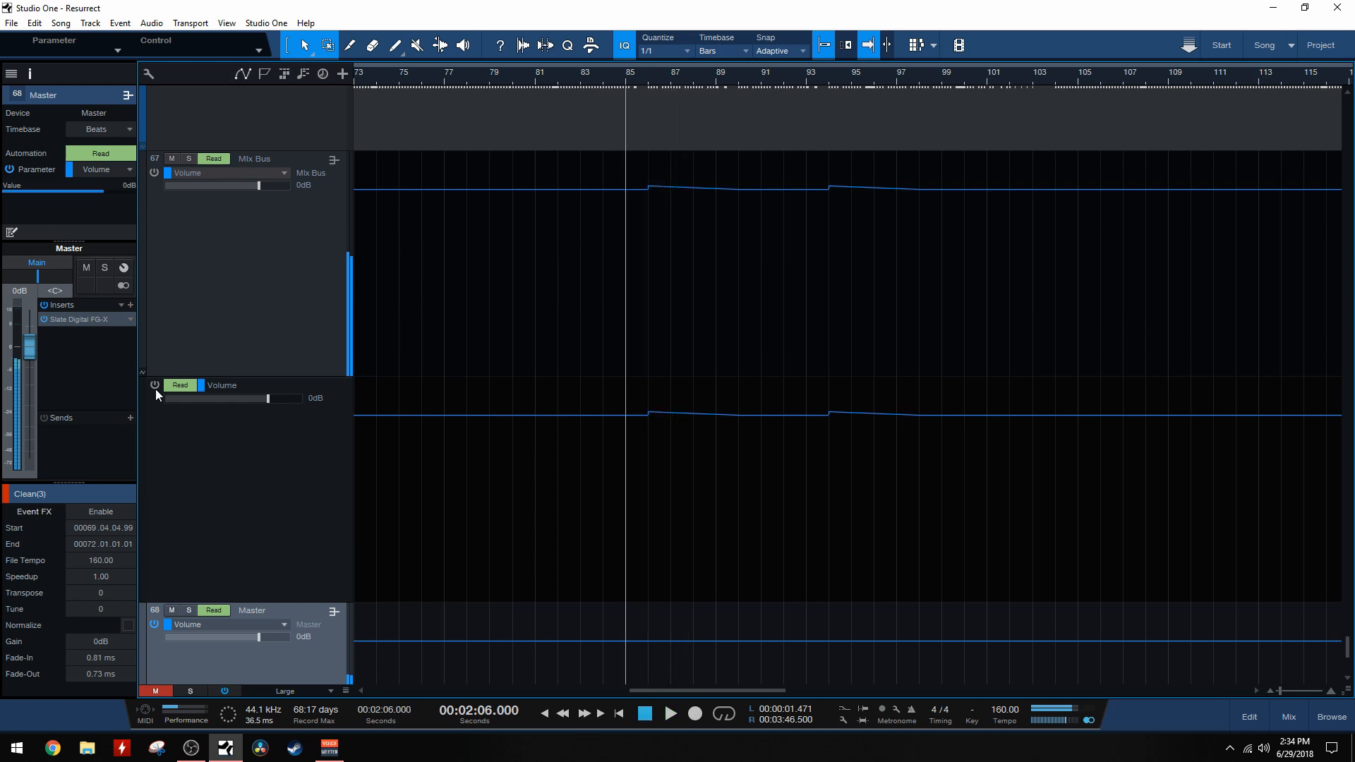
pyautogui.press('space')
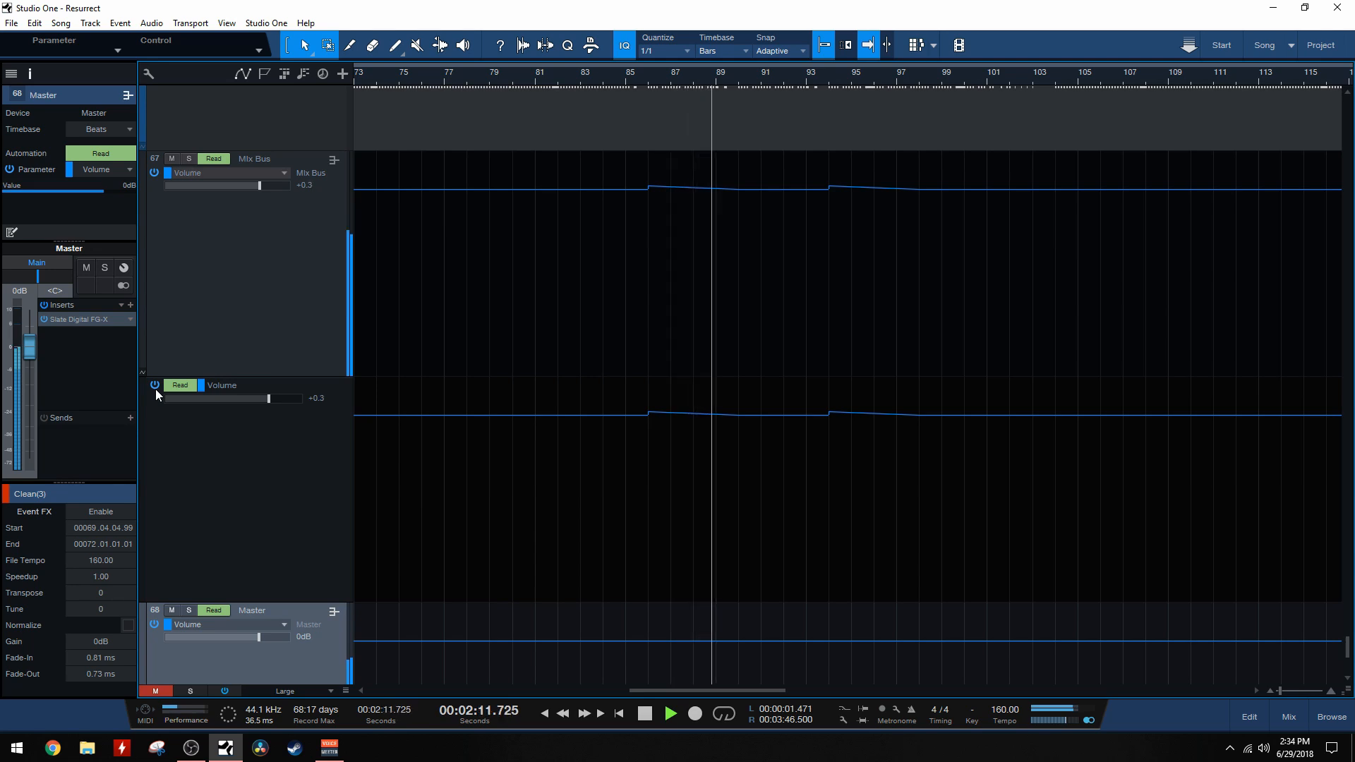
pyautogui.press('space')
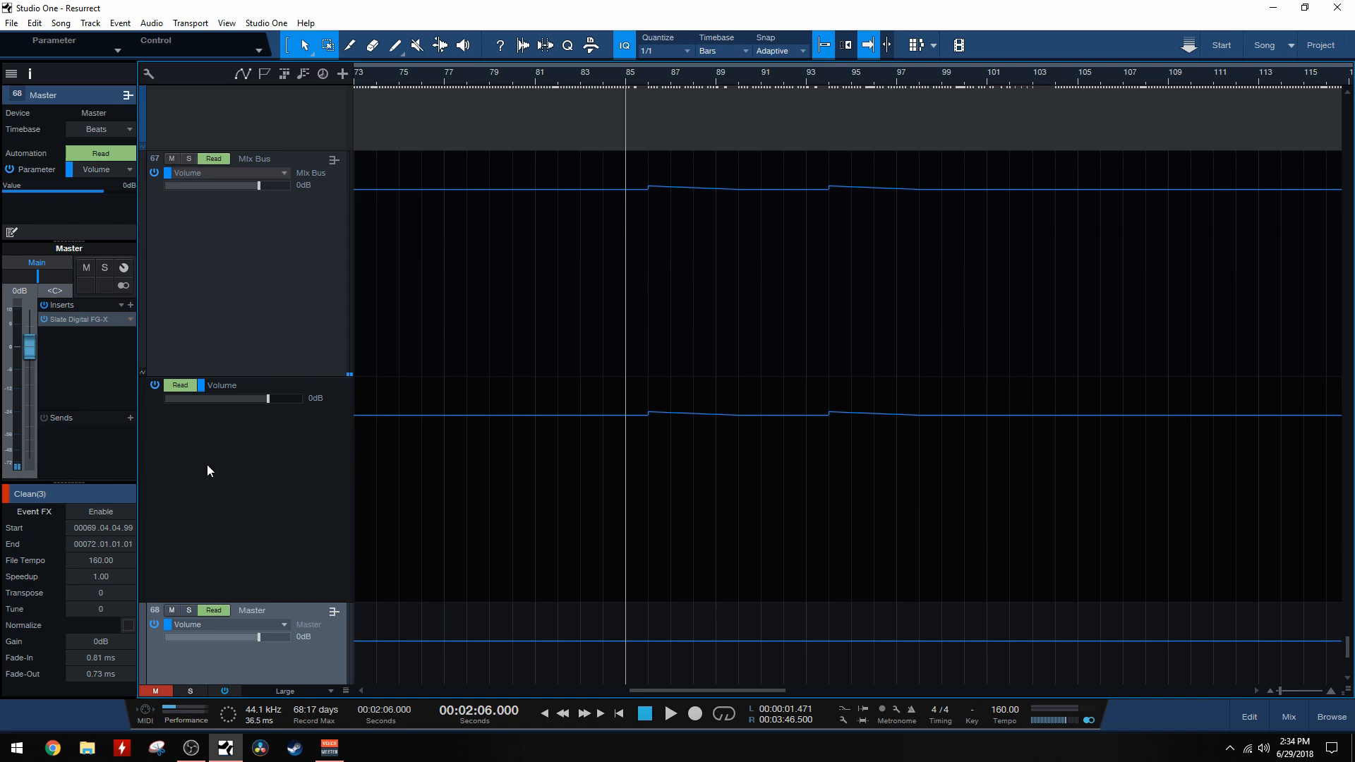
# Collapse the extra Mix Bus automation lane and reduce the track height to Overview, showing the whole arrangement around bar 86.
pyautogui.click(140, 372)
pyautogui.scroll(-3, 635, 256)
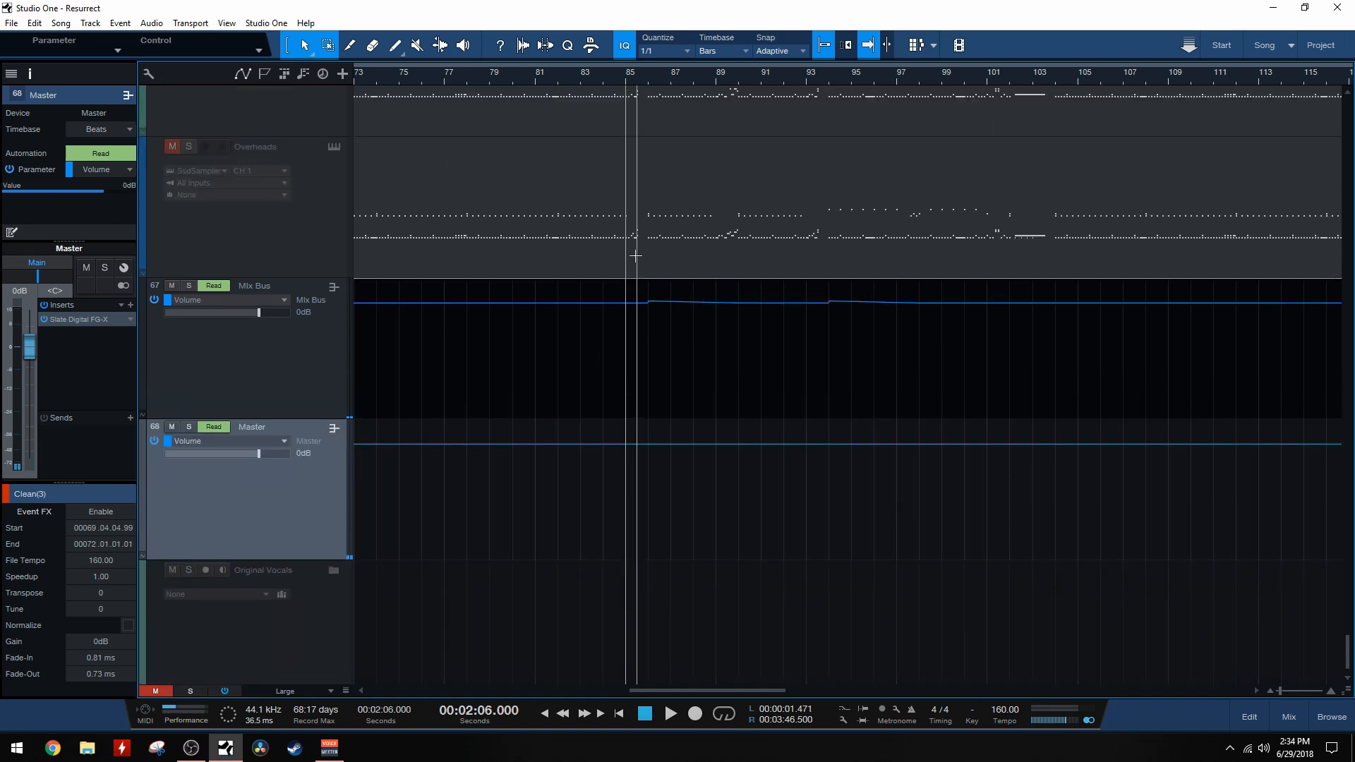
pyautogui.scroll(-4, 635, 256)
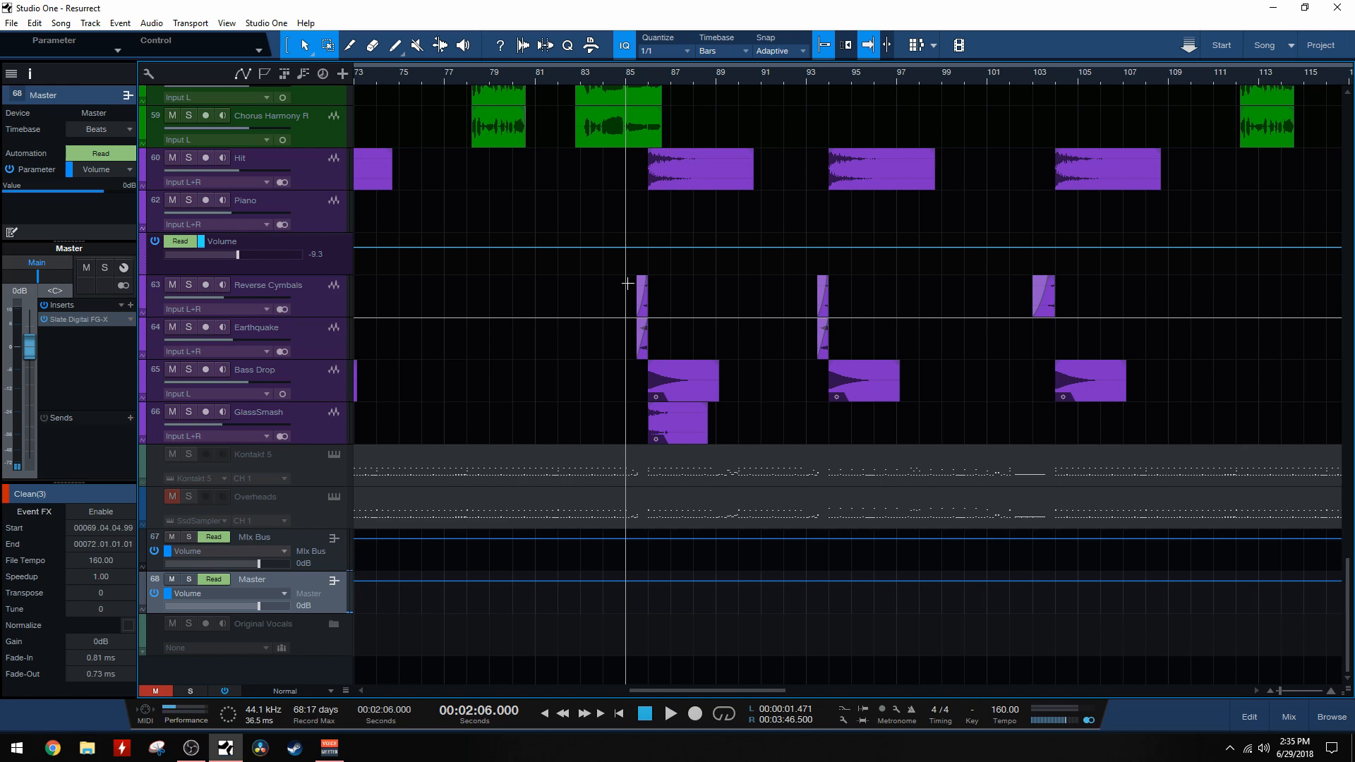
pyautogui.scroll(-3, 626, 277)
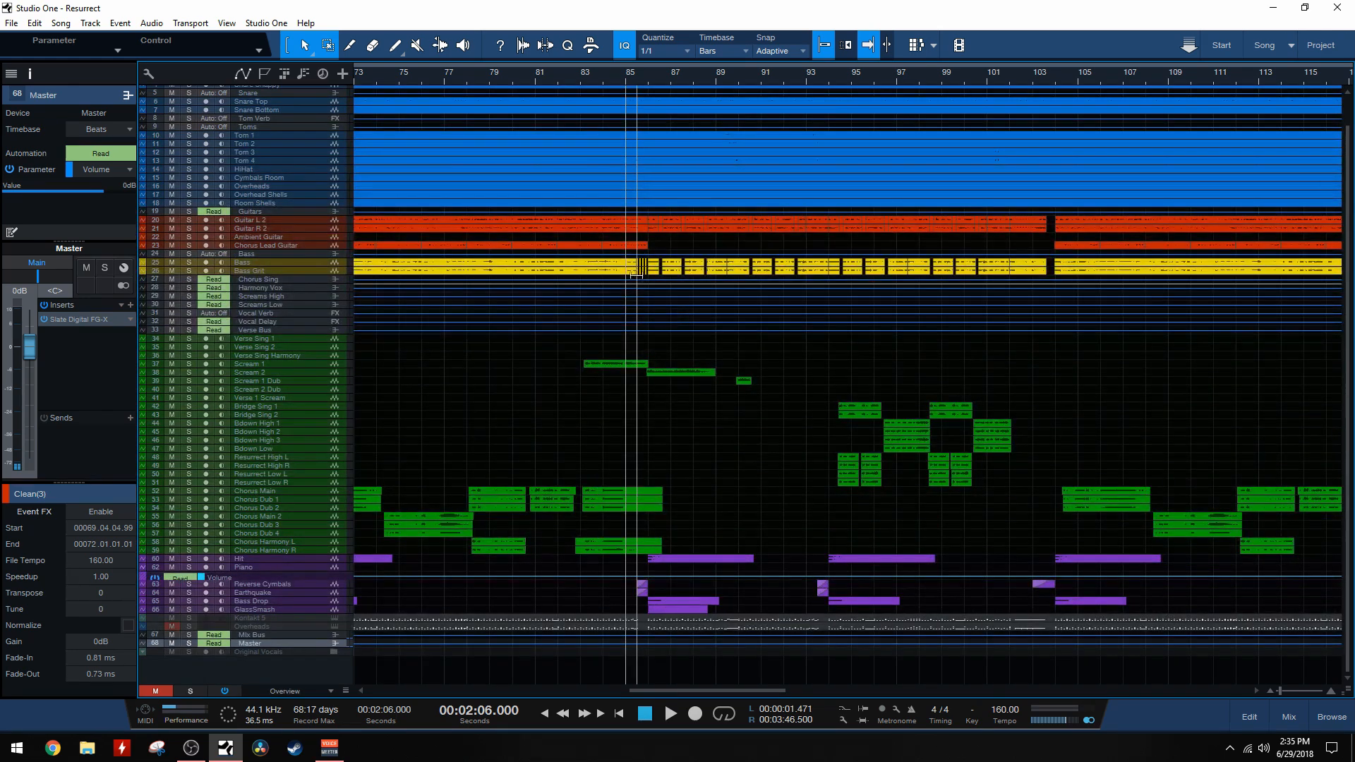
pyautogui.scroll(2, 637, 275)
pyautogui.scroll(1, 642, 279)
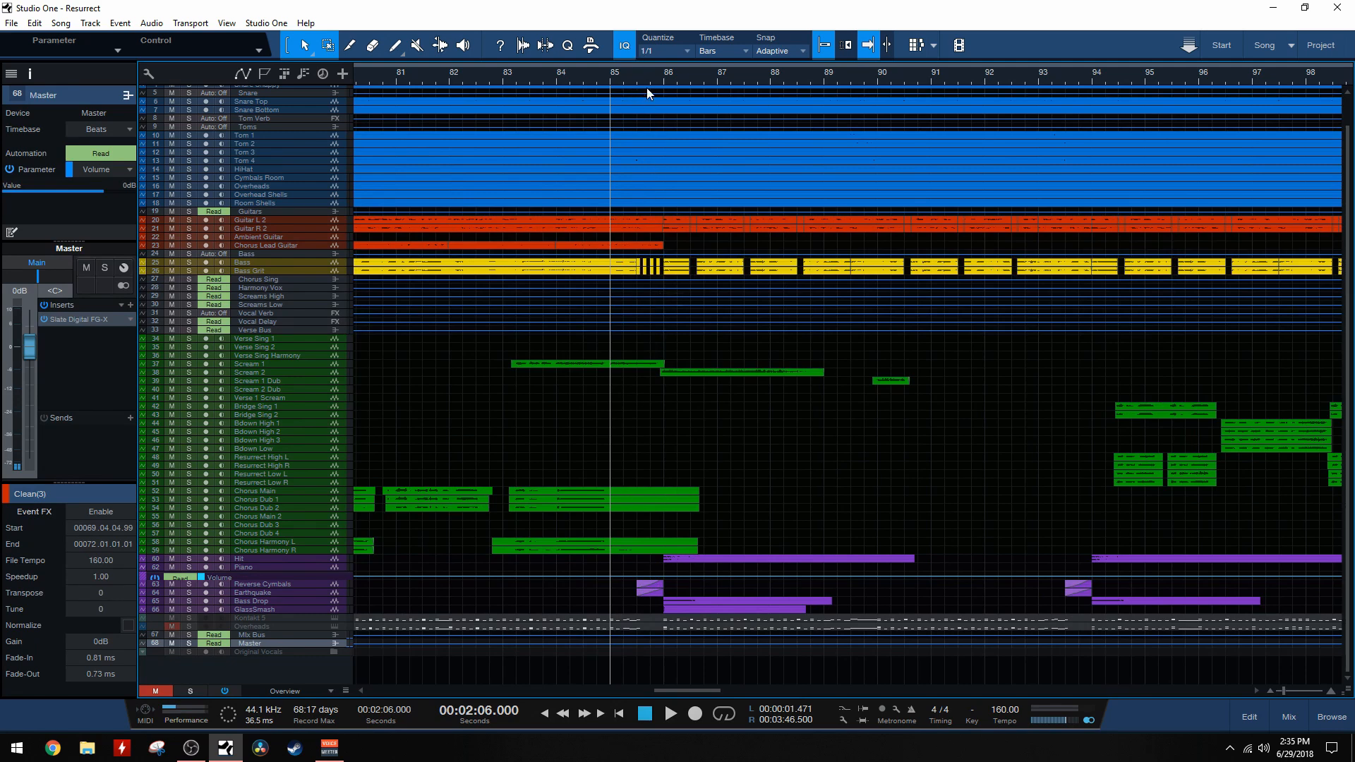
pyautogui.scroll(2, 637, 248)
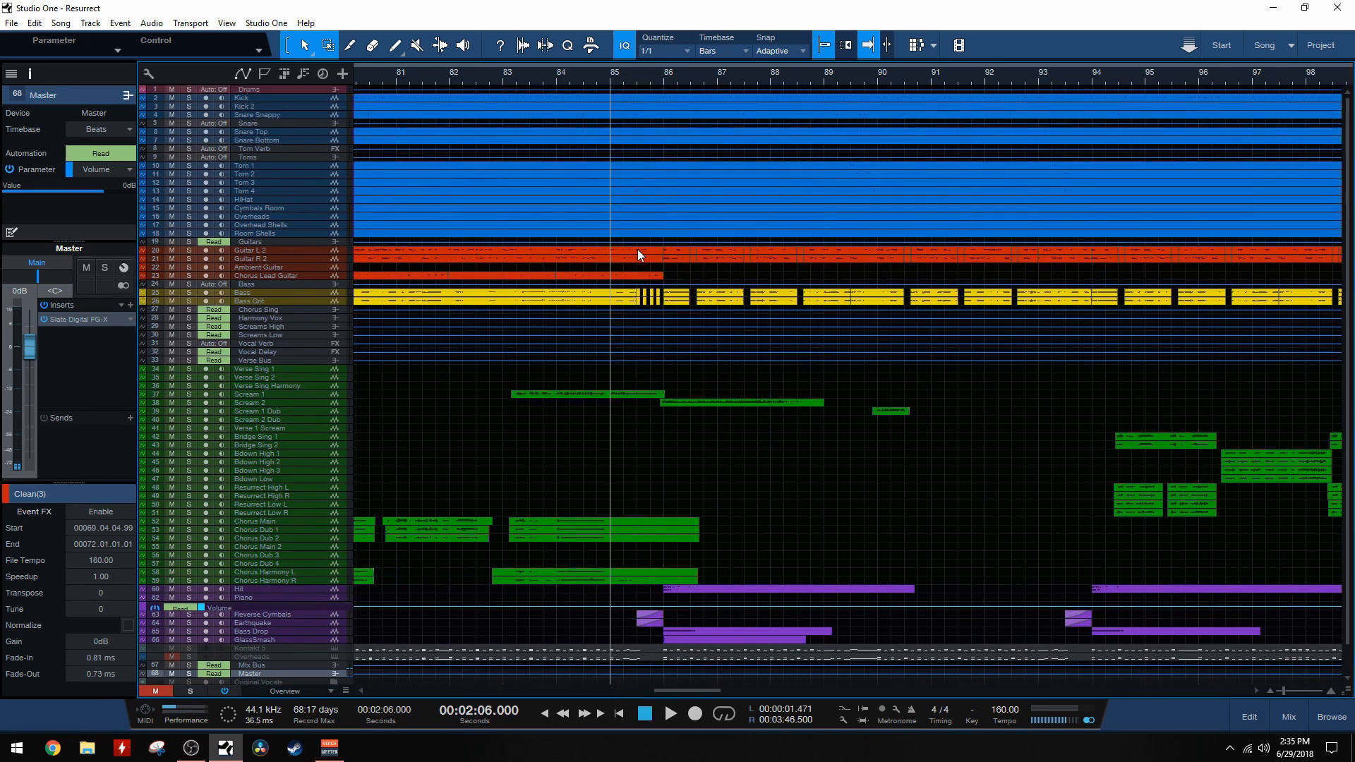
pyautogui.scroll(-1, 637, 255)
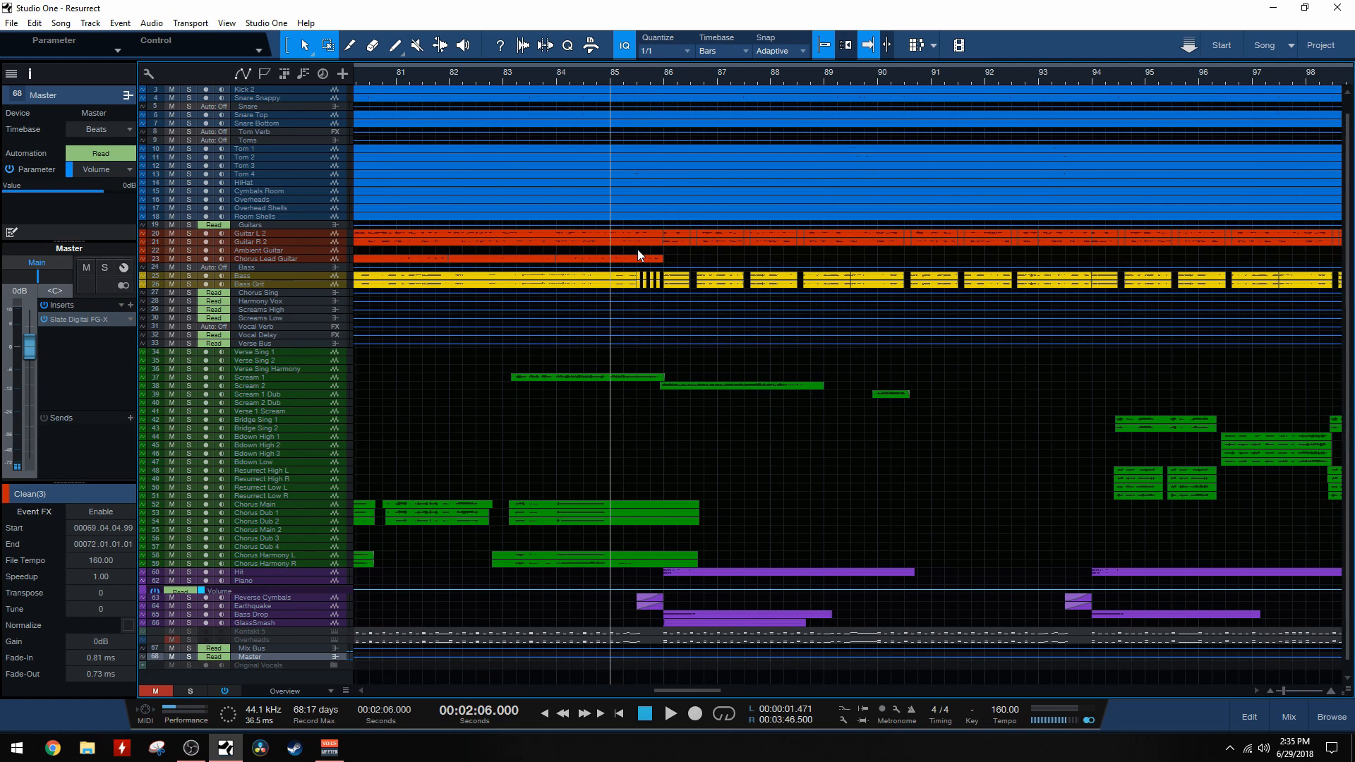